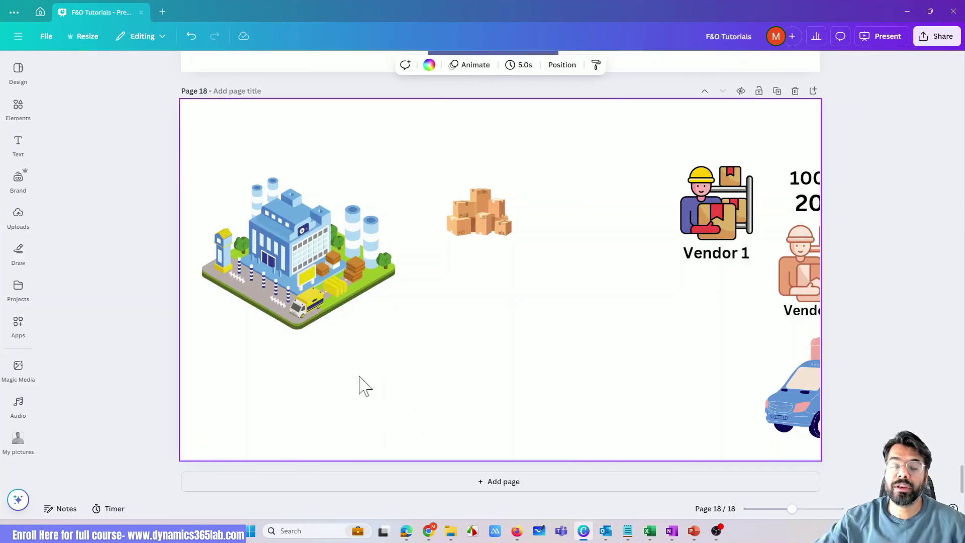
Nudge the factory, the stack of boxes and the Vendor 1 group into slightly adjusted positions on page 18
{"action": "left_click", "coordinate": [283, 286]}
{"action": "left_click_drag", "start_coordinate": [303, 280], "coordinate": [297, 278]}
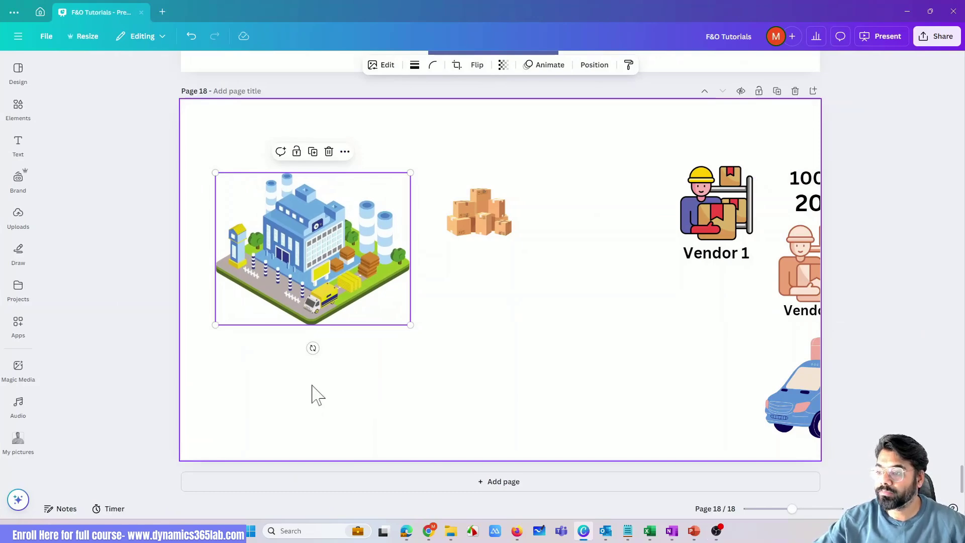
{"action": "left_click_drag", "start_coordinate": [319, 289], "coordinate": [314, 282]}
{"action": "left_click_drag", "start_coordinate": [479, 214], "coordinate": [492, 208]}
{"action": "left_click_drag", "start_coordinate": [718, 215], "coordinate": [715, 202]}
{"action": "left_click", "coordinate": [625, 356]}
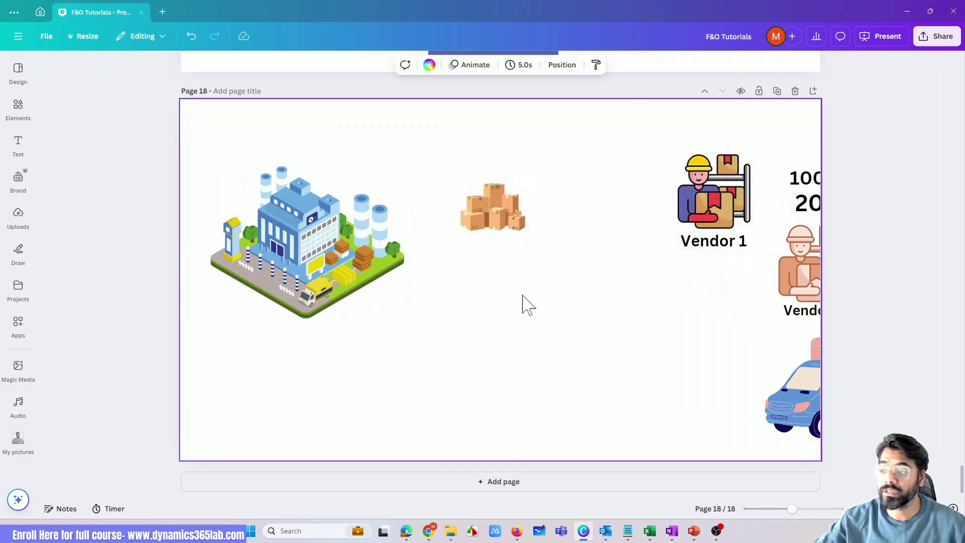
Place the stack of boxes between the factory and Vendor 1, with the 1000$ label centred directly beneath it
{"action": "left_click_drag", "start_coordinate": [497, 224], "coordinate": [524, 245]}
{"action": "left_click_drag", "start_coordinate": [812, 177], "coordinate": [464, 256]}
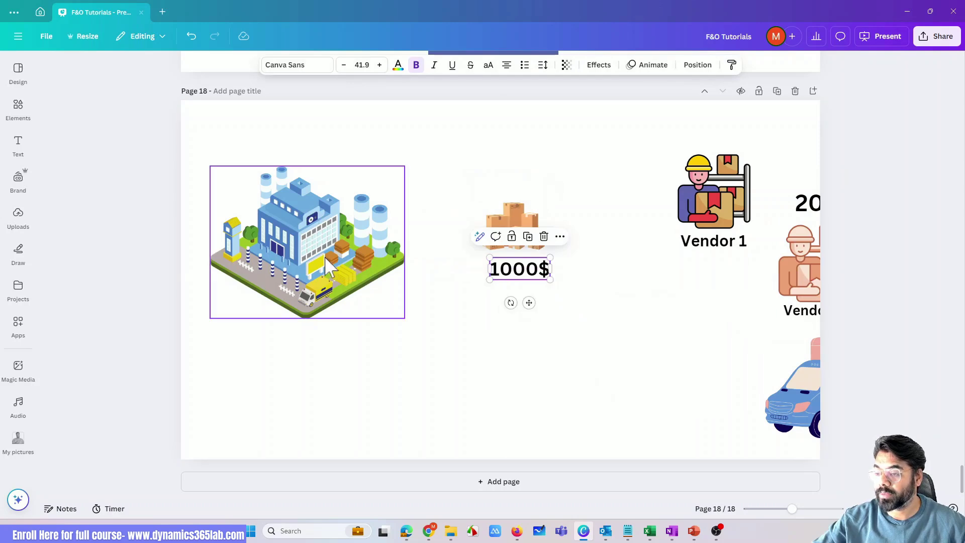
{"action": "left_click", "coordinate": [430, 384]}
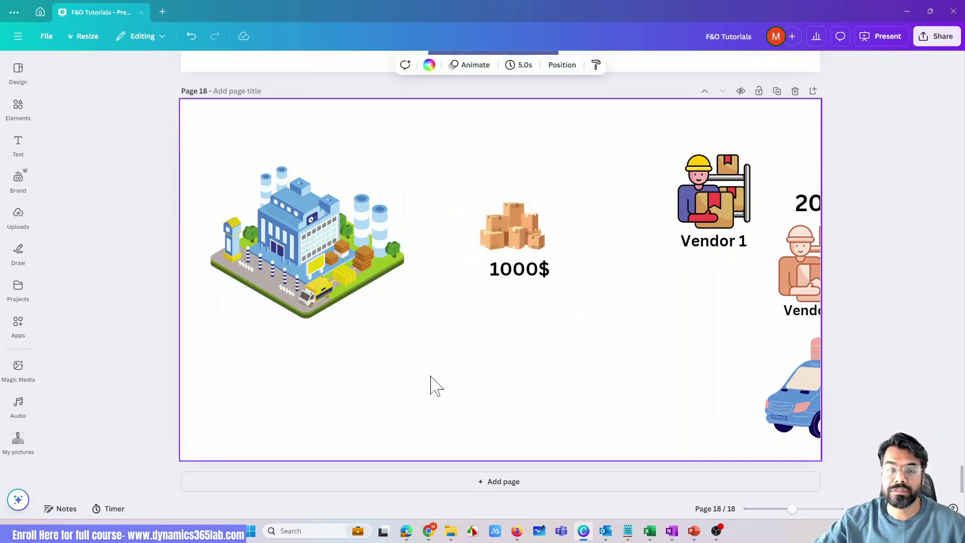
{"action": "mouse_move", "coordinate": [515, 274]}
{"action": "left_mouse_down"}
{"action": "mouse_move", "coordinate": [452, 285]}
{"action": "mouse_move", "coordinate": [480, 291]}
{"action": "mouse_move", "coordinate": [656, 218]}
{"action": "mouse_move", "coordinate": [511, 286]}
{"action": "mouse_move", "coordinate": [505, 271]}
{"action": "mouse_move", "coordinate": [520, 283]}
{"action": "mouse_move", "coordinate": [651, 204]}
{"action": "mouse_move", "coordinate": [502, 280]}
{"action": "mouse_move", "coordinate": [501, 269]}
{"action": "left_mouse_up"}
{"action": "left_click", "coordinate": [455, 379]}
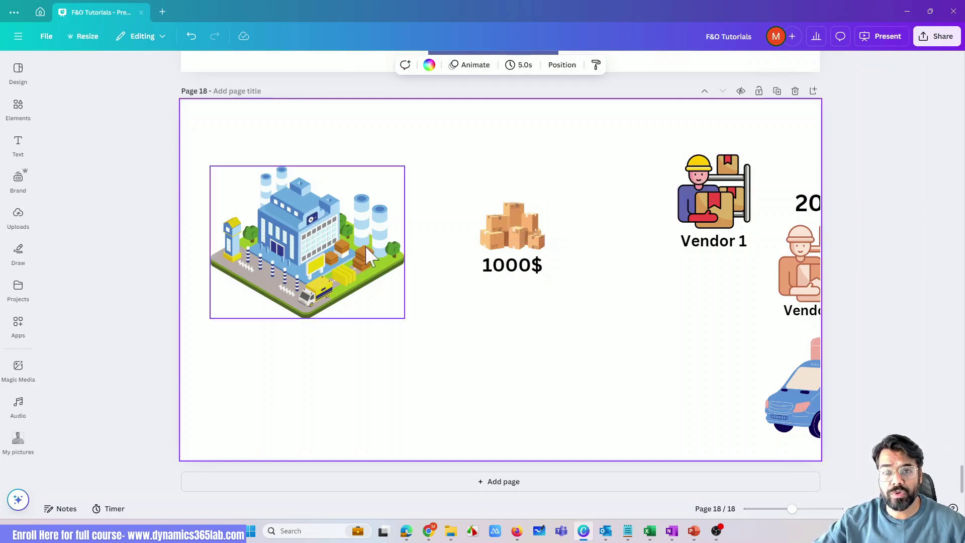
Raise the Vendor 1 group and bring the Vendor 2 group fully onto the slide below it
{"action": "left_click", "coordinate": [735, 217]}
{"action": "left_click_drag", "start_coordinate": [735, 217], "coordinate": [735, 192]}
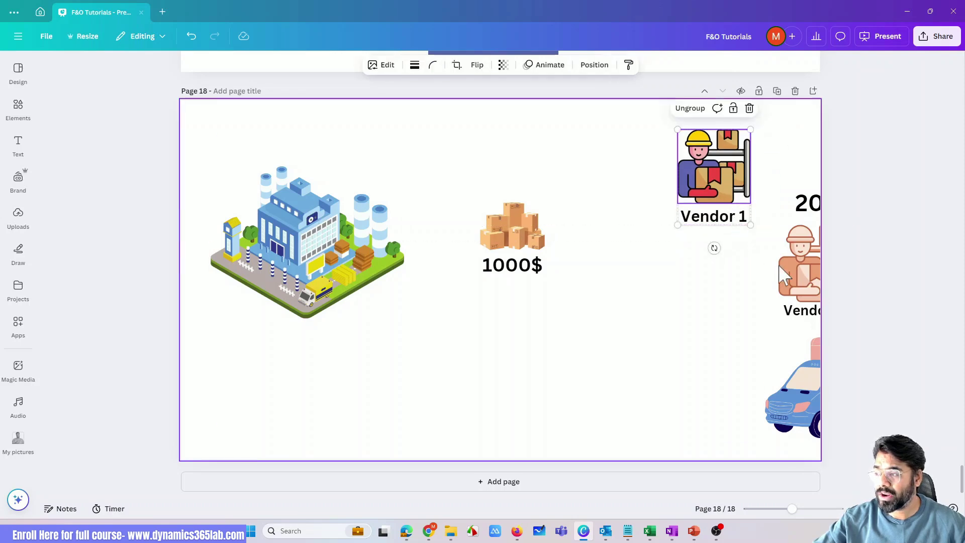
{"action": "left_click_drag", "start_coordinate": [782, 264], "coordinate": [738, 293]}
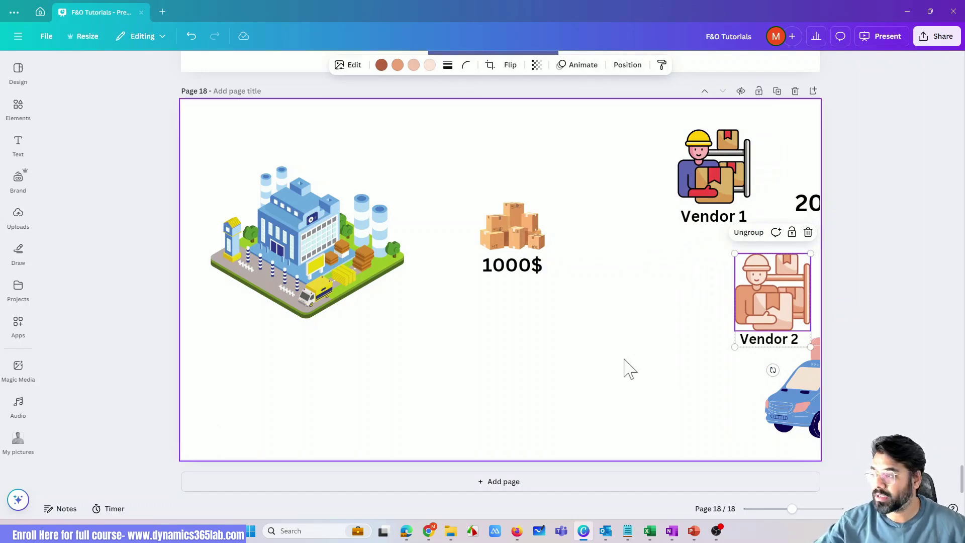
{"action": "left_click_drag", "start_coordinate": [774, 312], "coordinate": [772, 308]}
{"action": "left_click", "coordinate": [712, 335]}
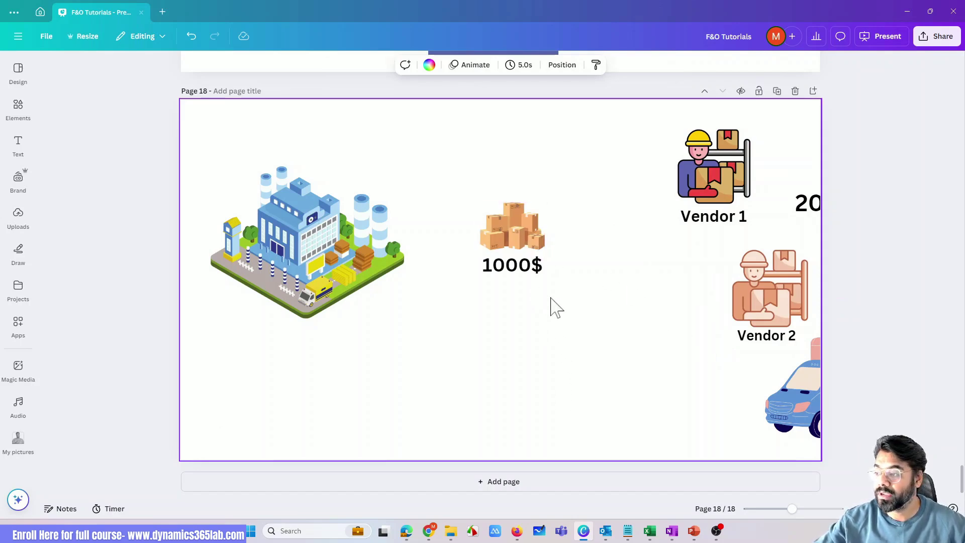
Bring the truck onto the slide beside Vendor 2 and load the stack of boxes onto its cargo area
{"action": "left_click_drag", "start_coordinate": [769, 403], "coordinate": [553, 366]}
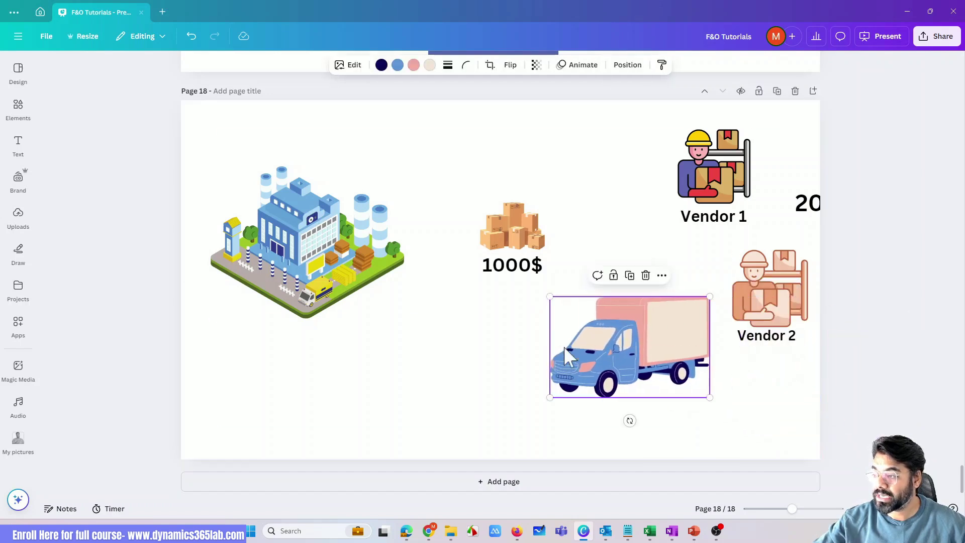
{"action": "left_click_drag", "start_coordinate": [511, 222], "coordinate": [681, 331]}
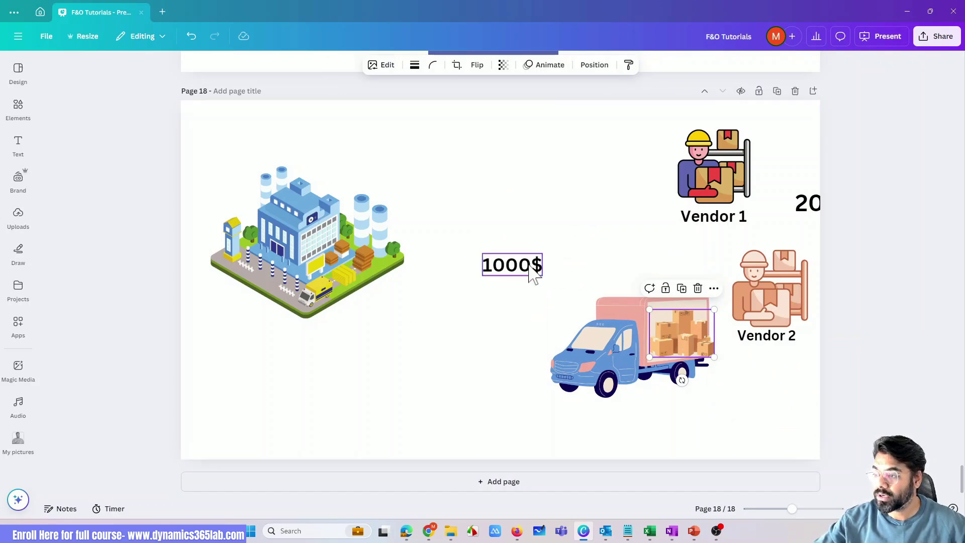
Place the 1000$ label above the truck and bring the 200$ label in directly beneath it
{"action": "left_click_drag", "start_coordinate": [528, 263], "coordinate": [628, 240]}
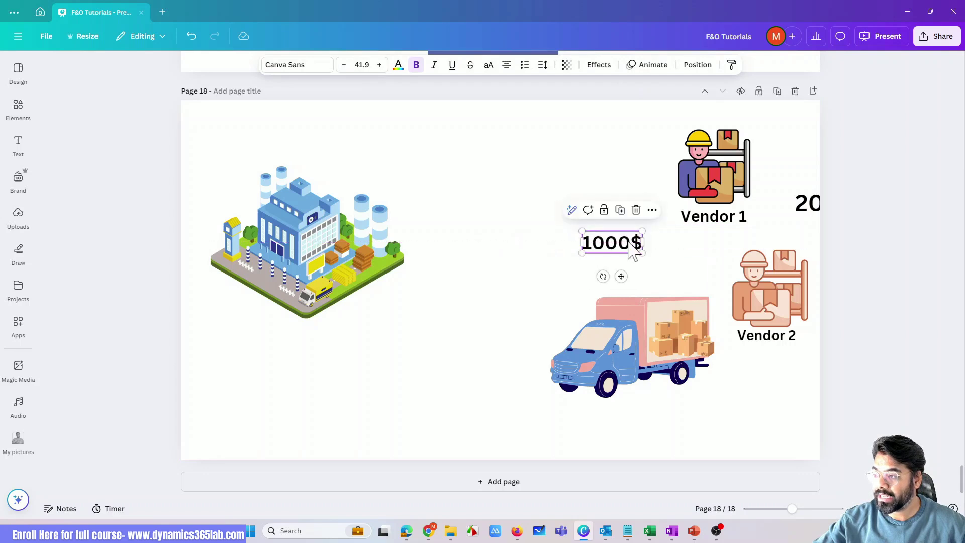
{"action": "left_click", "coordinate": [470, 320]}
{"action": "left_click_drag", "start_coordinate": [810, 203], "coordinate": [591, 256]}
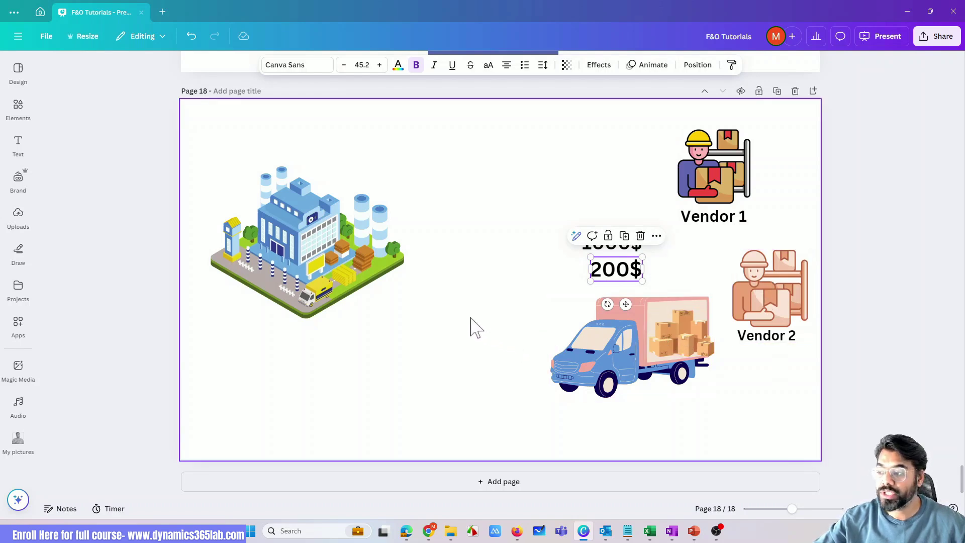
{"action": "left_click", "coordinate": [413, 319]}
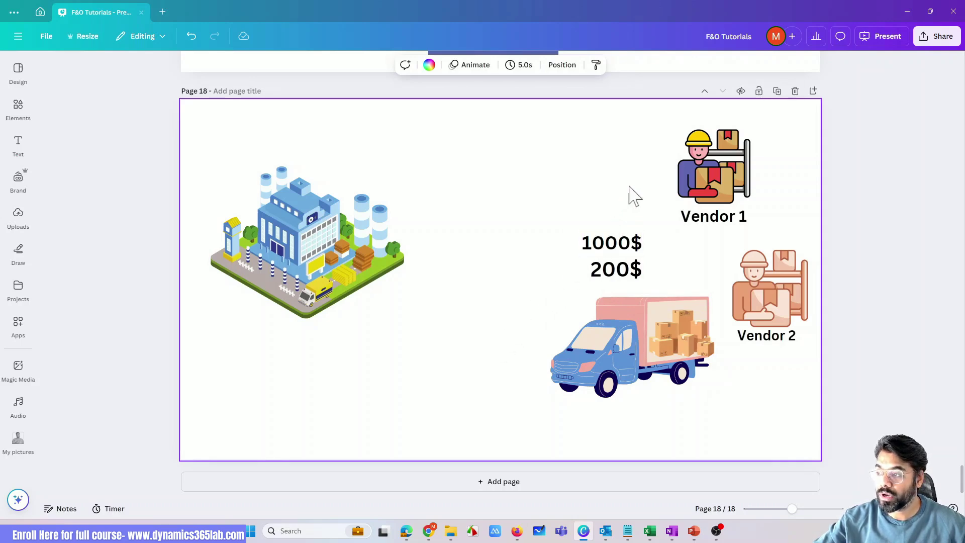
Move the 1000$ and 200$ labels next to the factory, with 200$ centred under 1000$
{"action": "left_click_drag", "start_coordinate": [608, 252], "coordinate": [635, 197]}
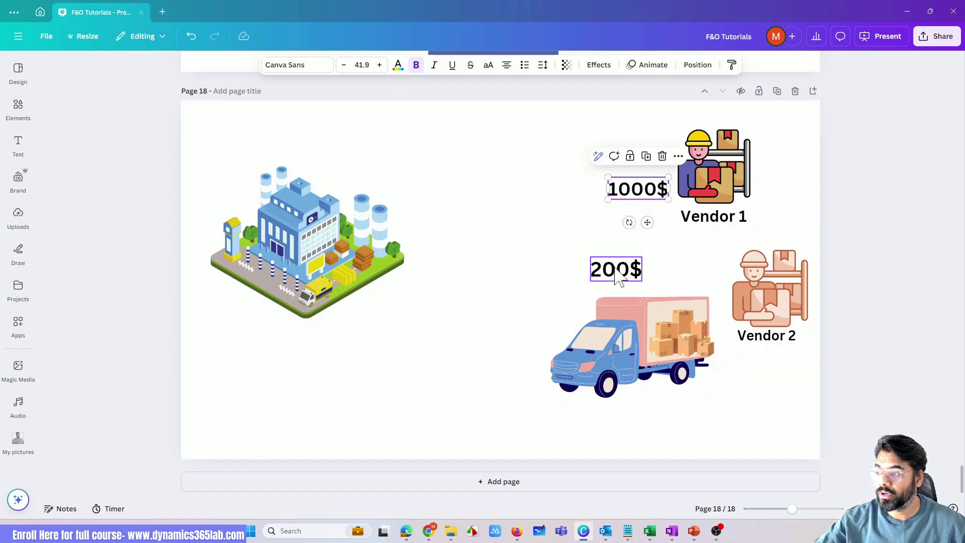
{"action": "left_click_drag", "start_coordinate": [612, 282], "coordinate": [401, 267]}
{"action": "left_click", "coordinate": [625, 199]}
{"action": "left_click_drag", "start_coordinate": [624, 199], "coordinate": [442, 238]}
{"action": "left_click", "coordinate": [392, 391]}
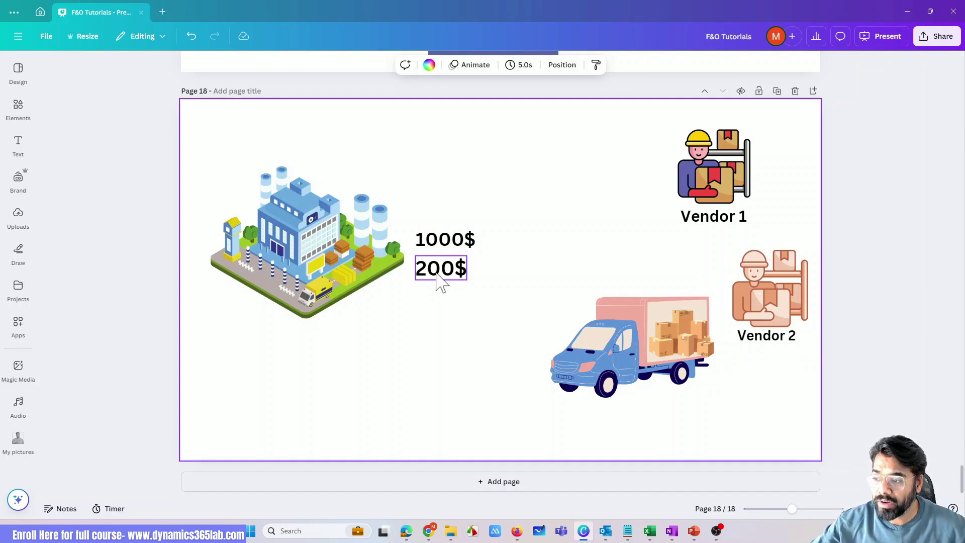
{"action": "mouse_move", "coordinate": [436, 273]}
{"action": "left_mouse_down"}
{"action": "mouse_move", "coordinate": [744, 274]}
{"action": "mouse_move", "coordinate": [495, 291]}
{"action": "mouse_move", "coordinate": [428, 268]}
{"action": "left_mouse_up"}
{"action": "left_click", "coordinate": [425, 340]}
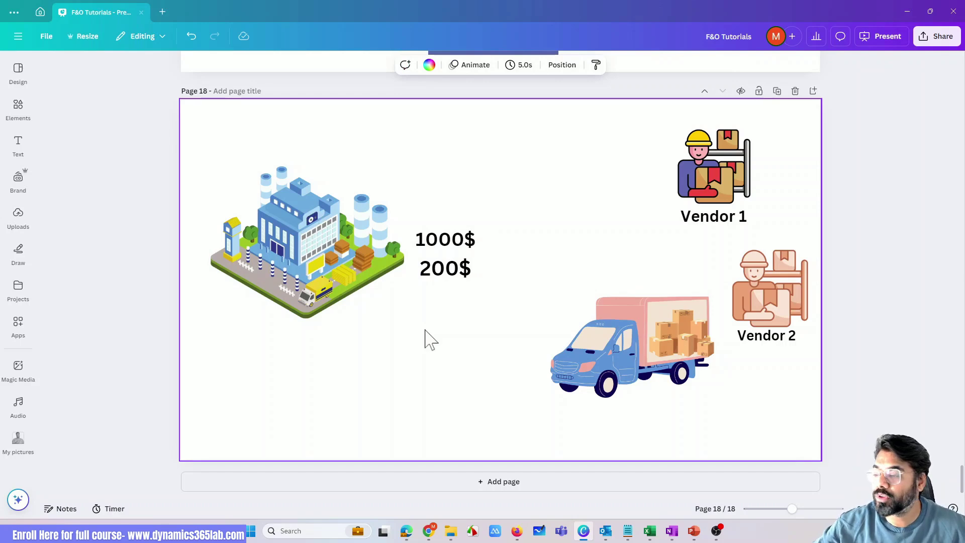
Switch to Dynamics 365 Finance and Operations and start a new purchase order for vendor account VEN-000001
{"action": "left_click", "coordinate": [907, 11]}
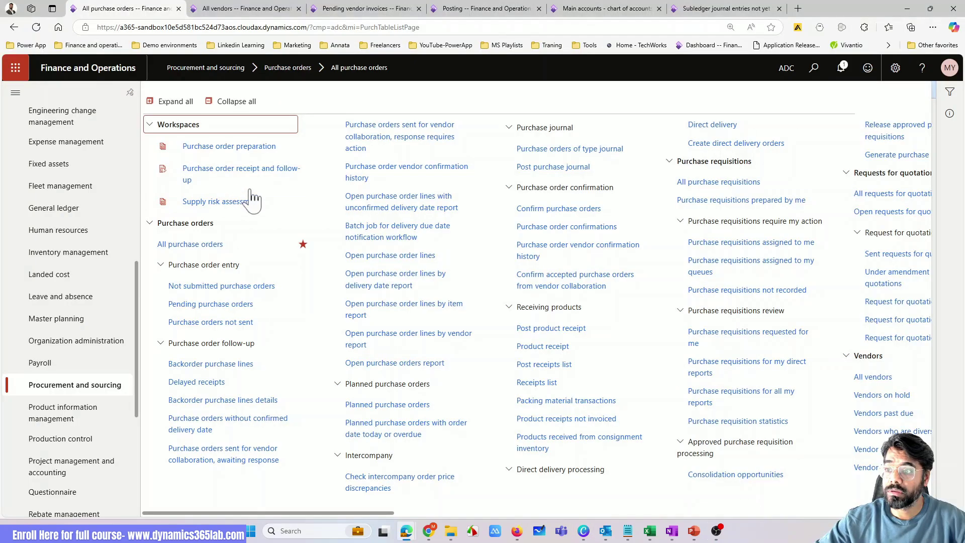
{"action": "key", "text": "alt+Left"}
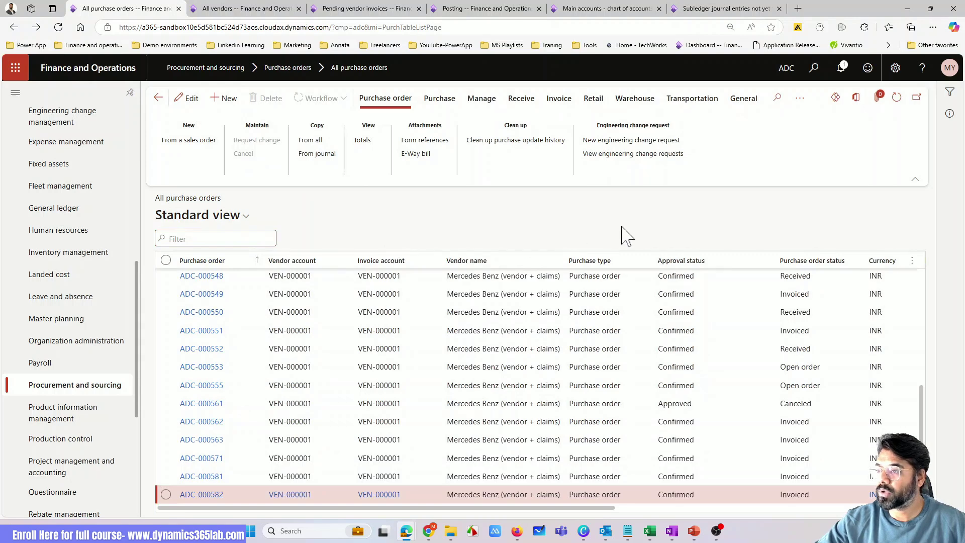
{"action": "key", "text": "alt+n"}
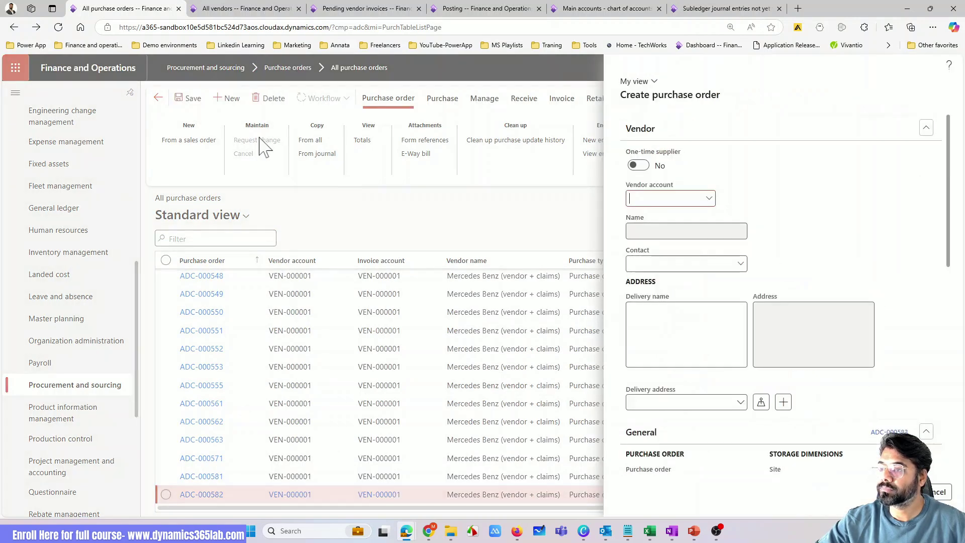
{"action": "left_click", "coordinate": [709, 199]}
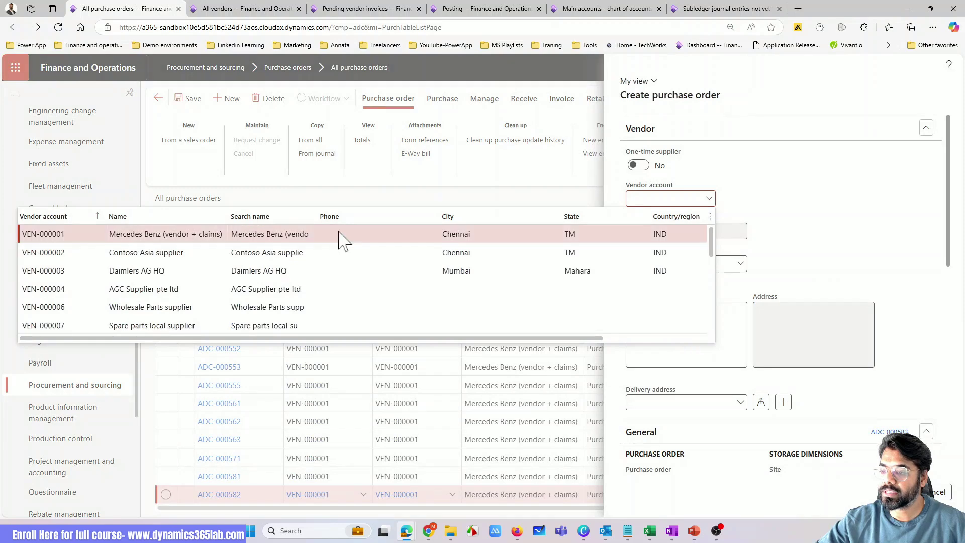
{"action": "key", "text": "Return"}
{"action": "scroll", "coordinate": [766, 281], "scroll_direction": "down", "scroll_amount": 5}
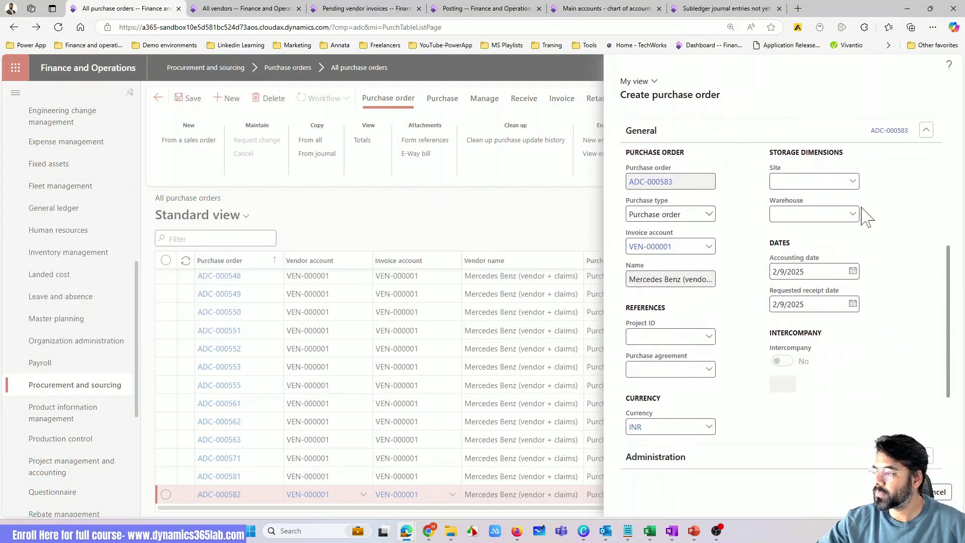
Set the warehouse to CS and create the purchase order
{"action": "left_click", "coordinate": [858, 215]}
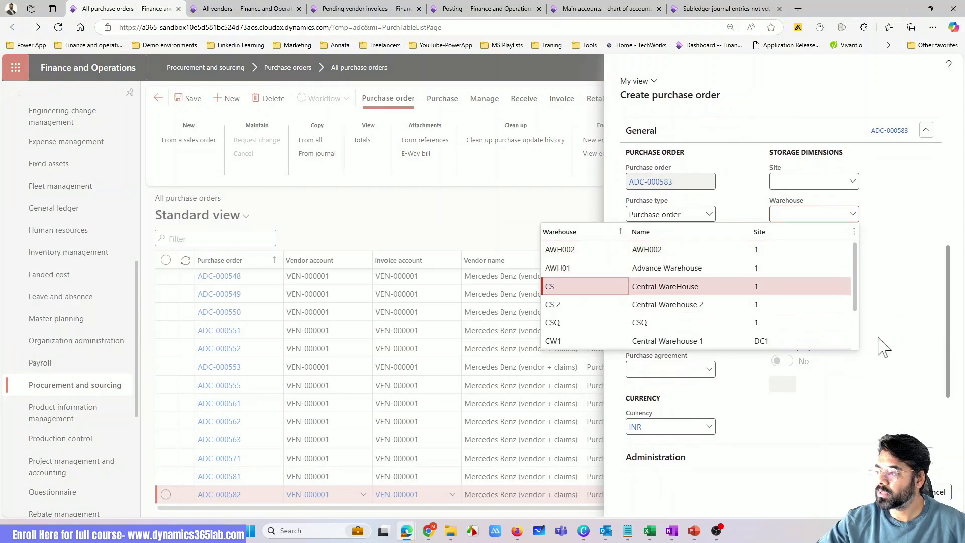
{"action": "key", "text": "Return"}
{"action": "scroll", "coordinate": [831, 364], "scroll_direction": "down", "scroll_amount": 5}
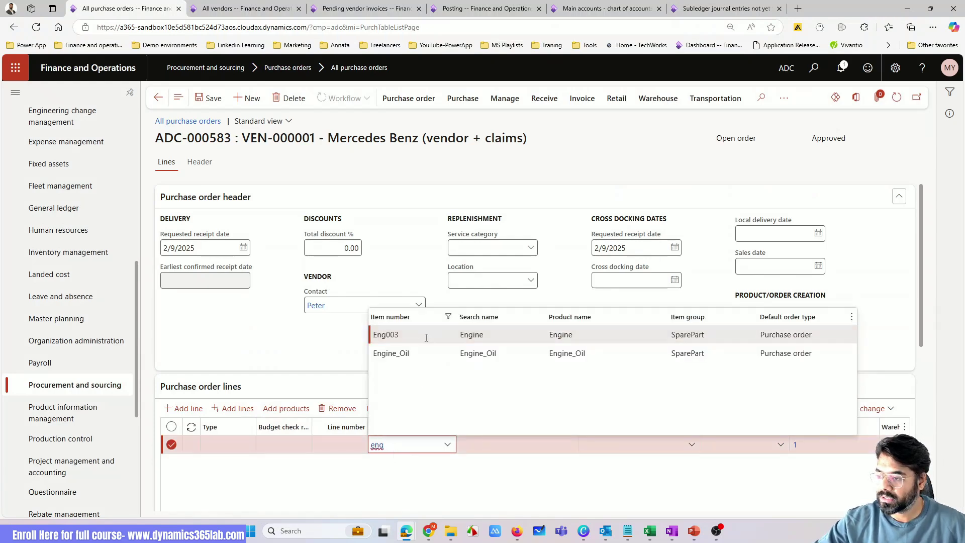
Select item Eng003 for the purchase order line and review the line's quantity, unit price and net amount
{"action": "key", "text": "Return"}
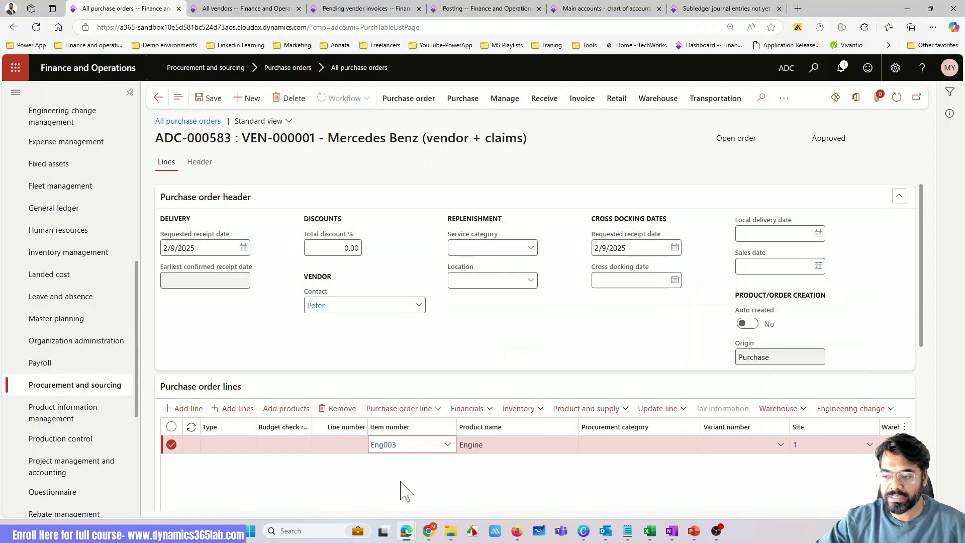
{"action": "scroll", "coordinate": [420, 478], "scroll_direction": "down", "scroll_amount": 2}
{"action": "left_click_drag", "start_coordinate": [424, 441], "coordinate": [682, 395]}
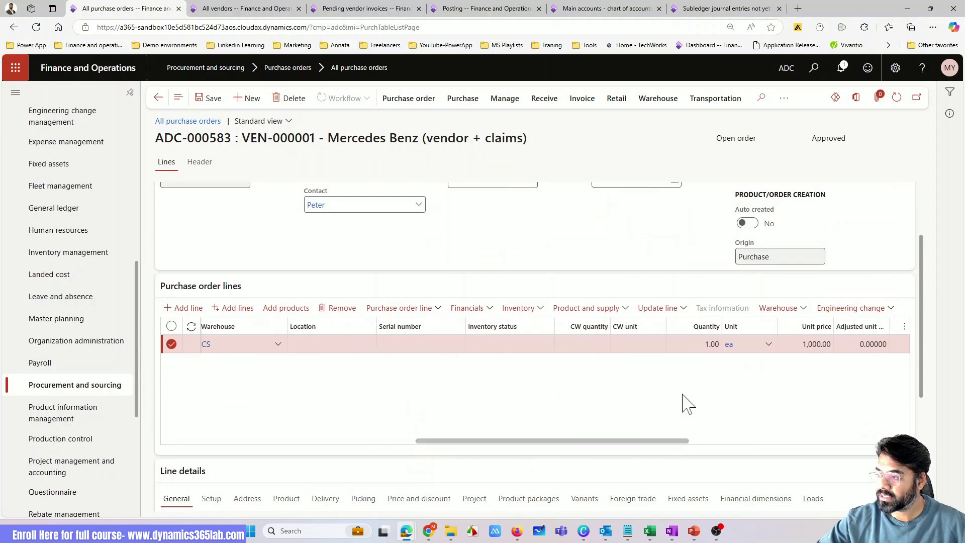
{"action": "left_click_drag", "start_coordinate": [677, 440], "coordinate": [806, 448]}
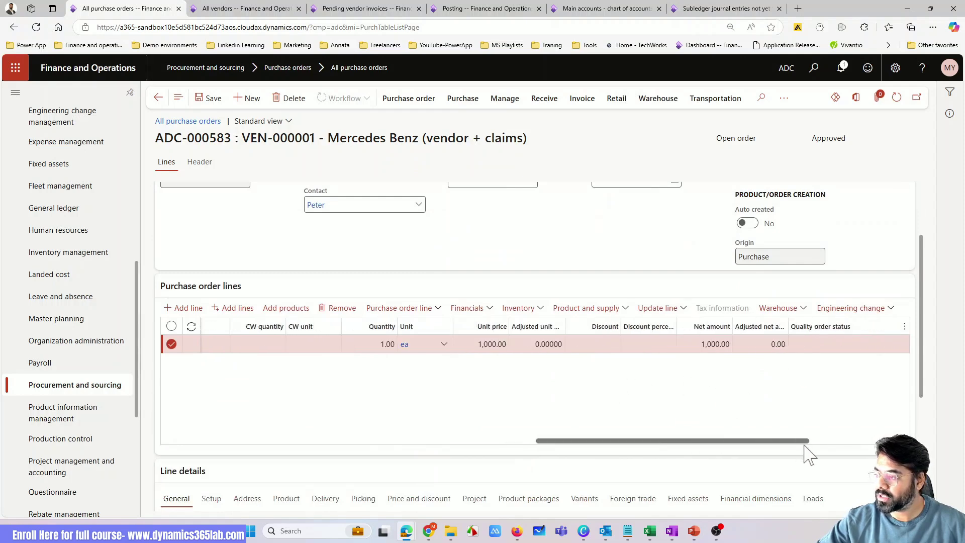
{"action": "left_click_drag", "start_coordinate": [717, 442], "coordinate": [310, 437]}
{"action": "scroll", "coordinate": [508, 425], "scroll_direction": "up", "scroll_amount": 2}
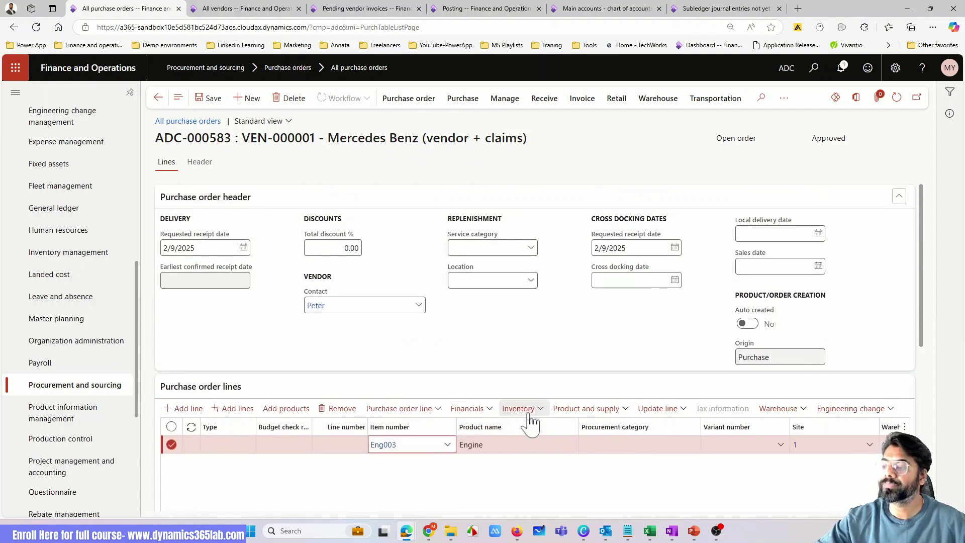
Open the charges for the whole purchase order and set the first line's charges code to Freight
{"action": "scroll", "coordinate": [519, 433], "scroll_direction": "down", "scroll_amount": 2}
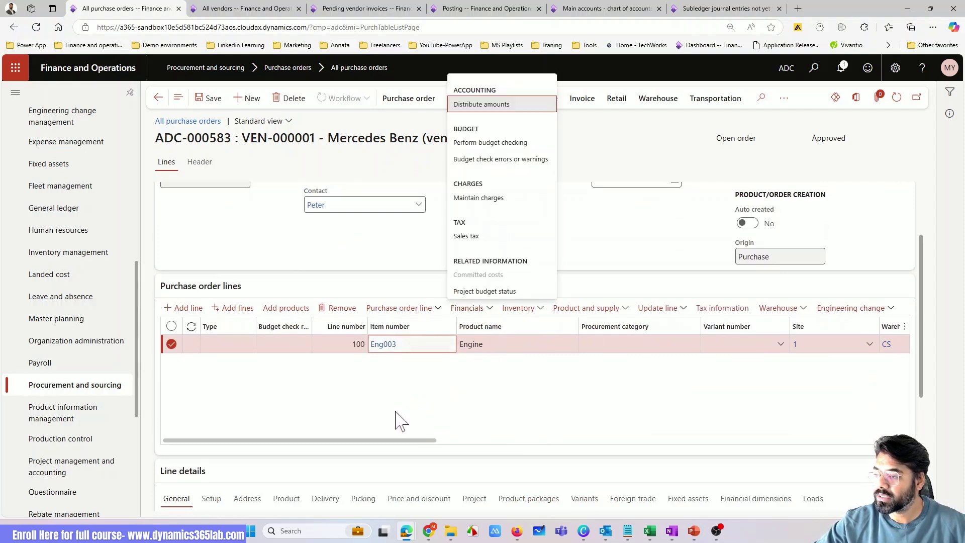
{"action": "left_click", "coordinate": [463, 99]}
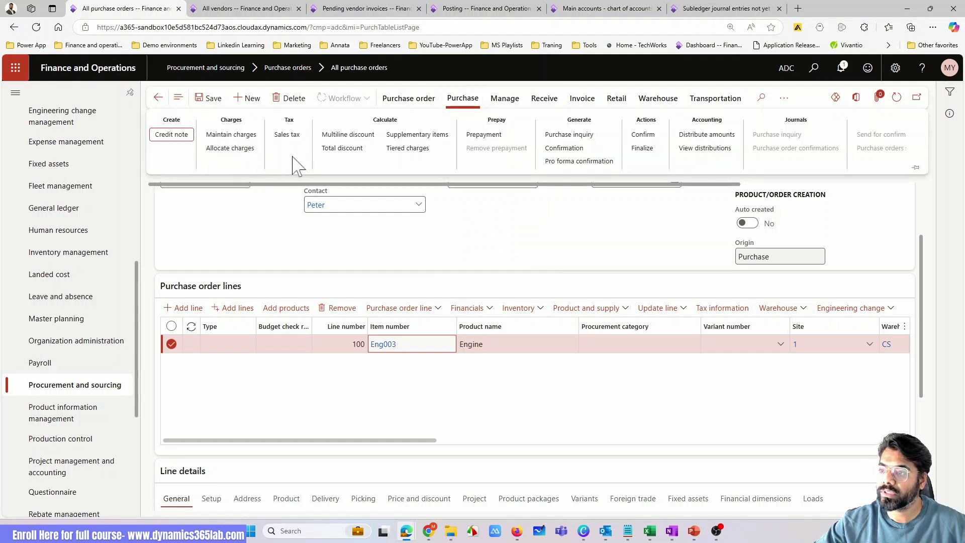
{"action": "left_click", "coordinate": [388, 215]}
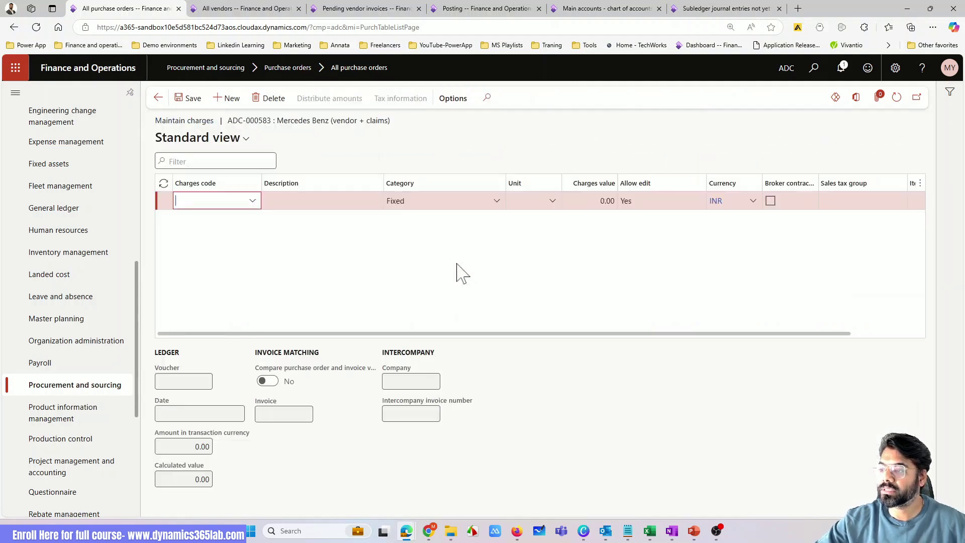
{"action": "left_click", "coordinate": [254, 202]}
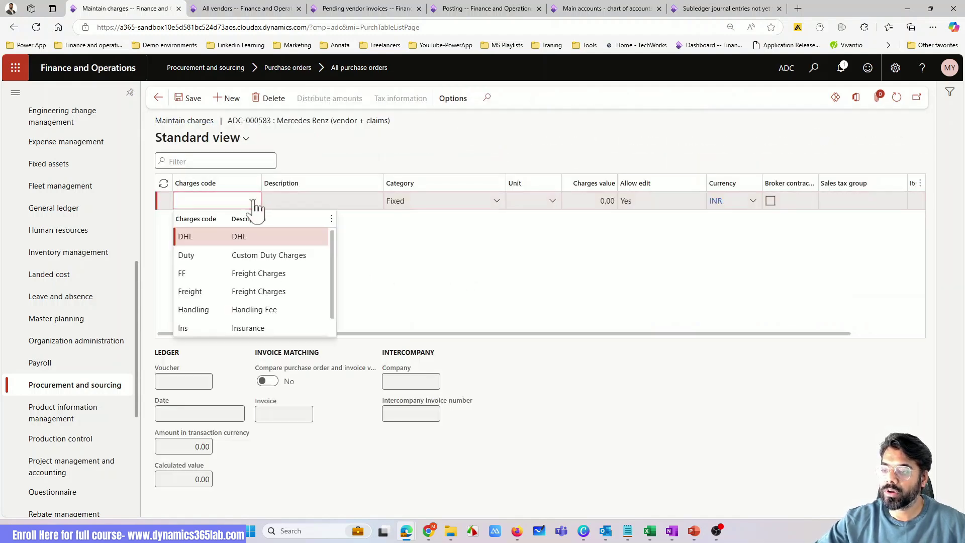
{"action": "left_click", "coordinate": [212, 290]}
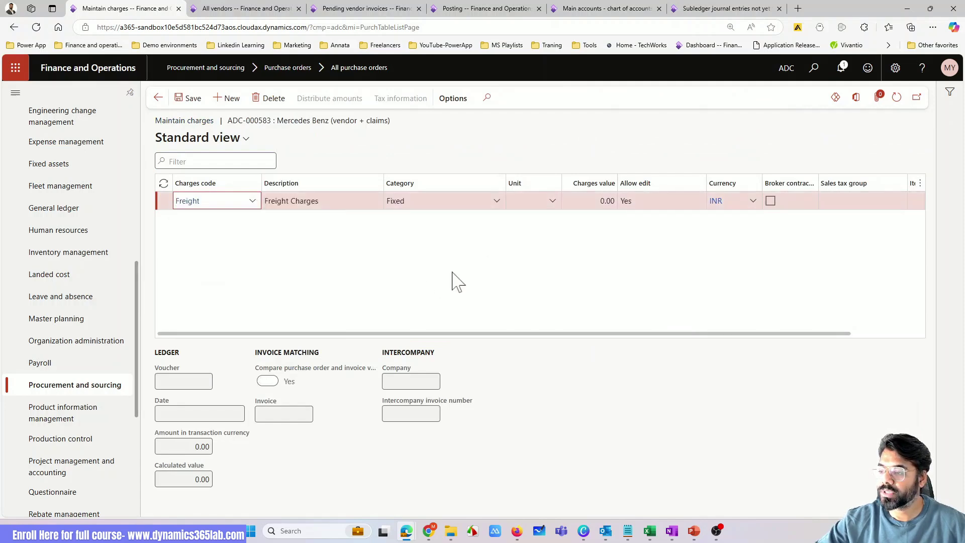
Add a second charge line to the purchase order with the charges code Ins
{"action": "left_click", "coordinate": [227, 106]}
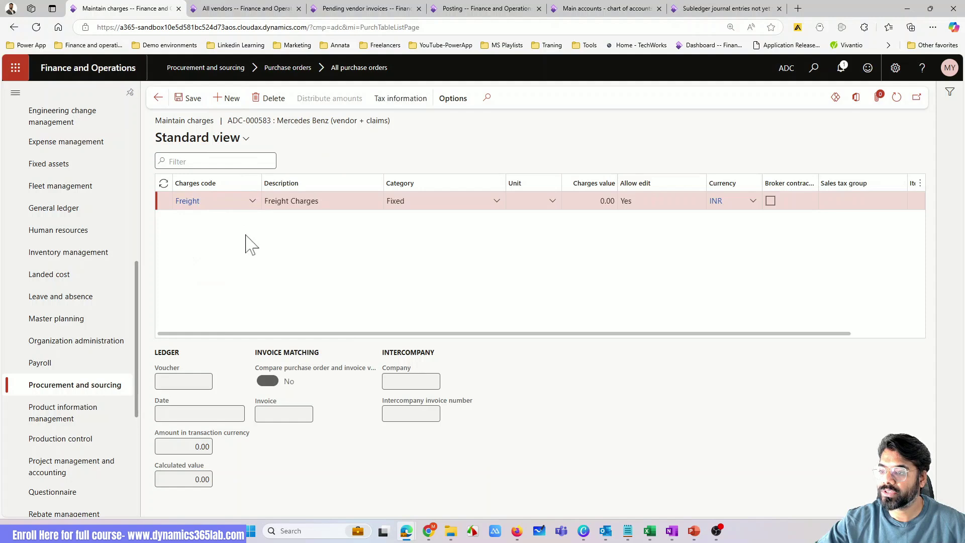
{"action": "left_click", "coordinate": [253, 201]}
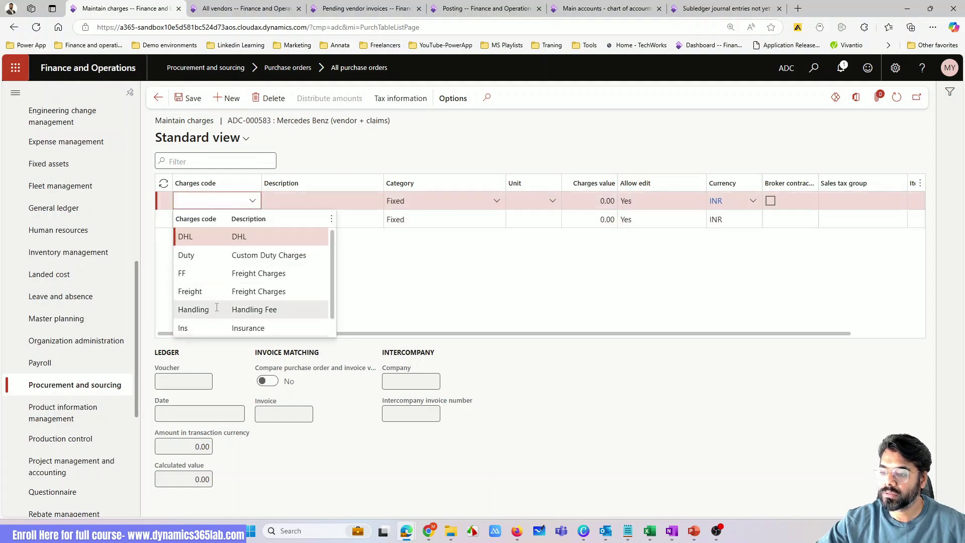
{"action": "key", "text": "Return"}
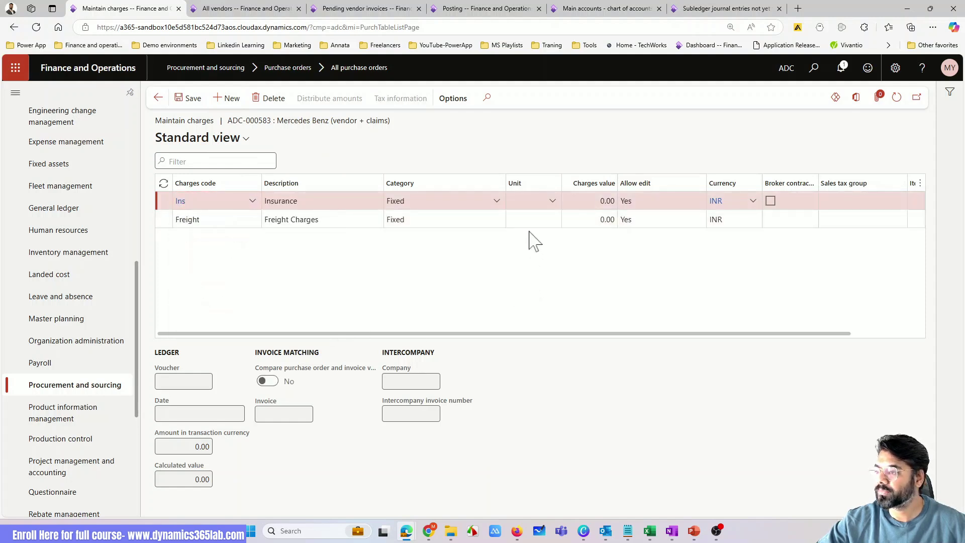
Set the charges value to 100 on both the Ins and Freight charge lines and save them
{"action": "left_click_drag", "start_coordinate": [513, 336], "coordinate": [543, 332]}
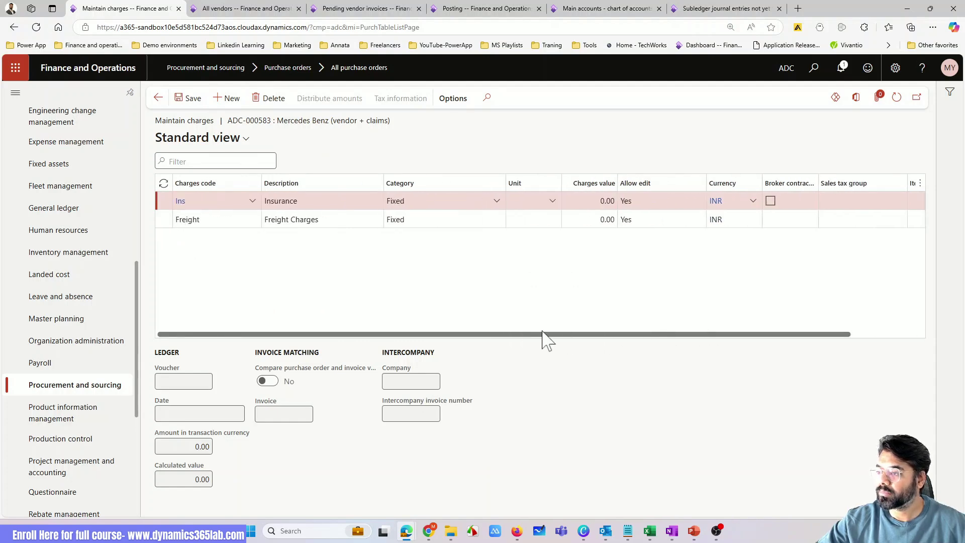
{"action": "left_click", "coordinate": [579, 200]}
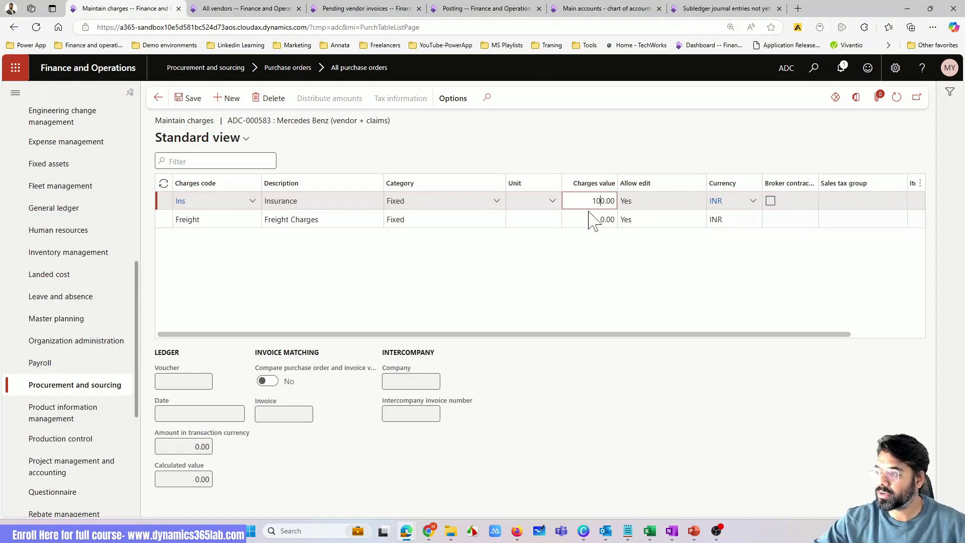
{"action": "left_click", "coordinate": [583, 220]}
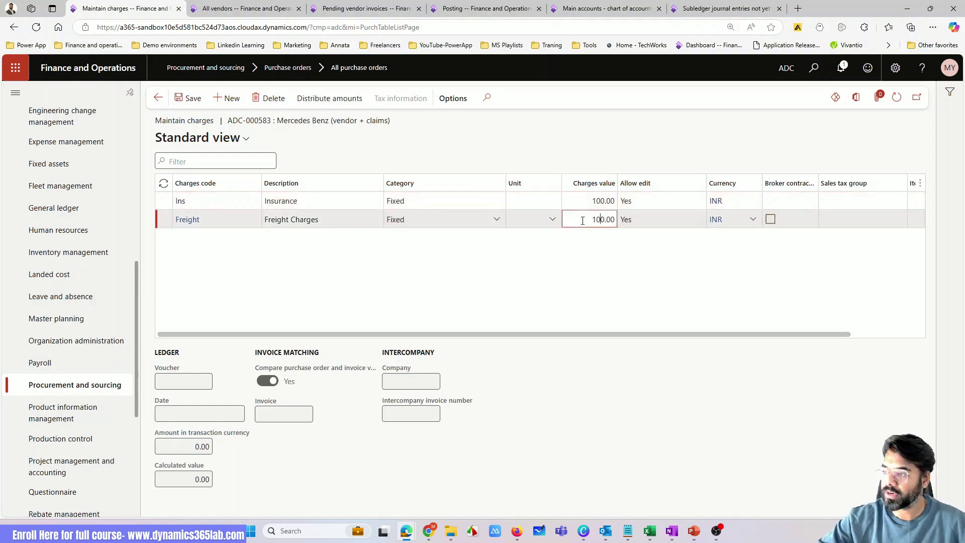
{"action": "type", "text": "10"}
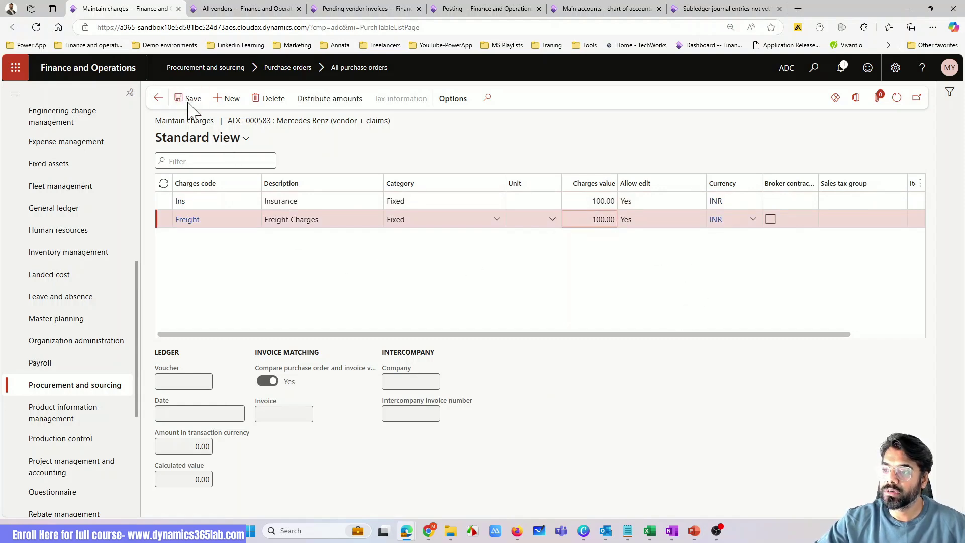
{"action": "left_click", "coordinate": [188, 101]}
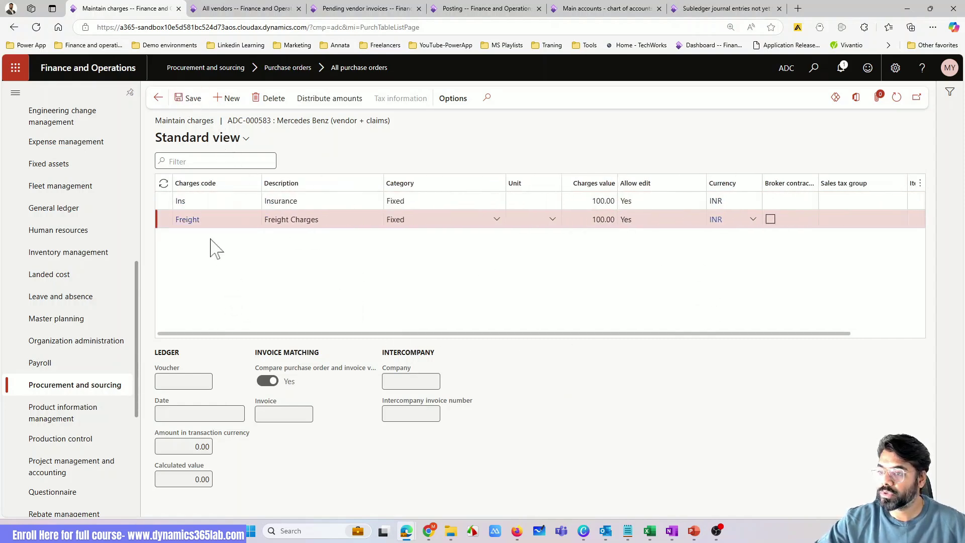
Open the Freight charges code and examine its debit and credit posting setup, including the credit main account
{"action": "left_click", "coordinate": [190, 223]}
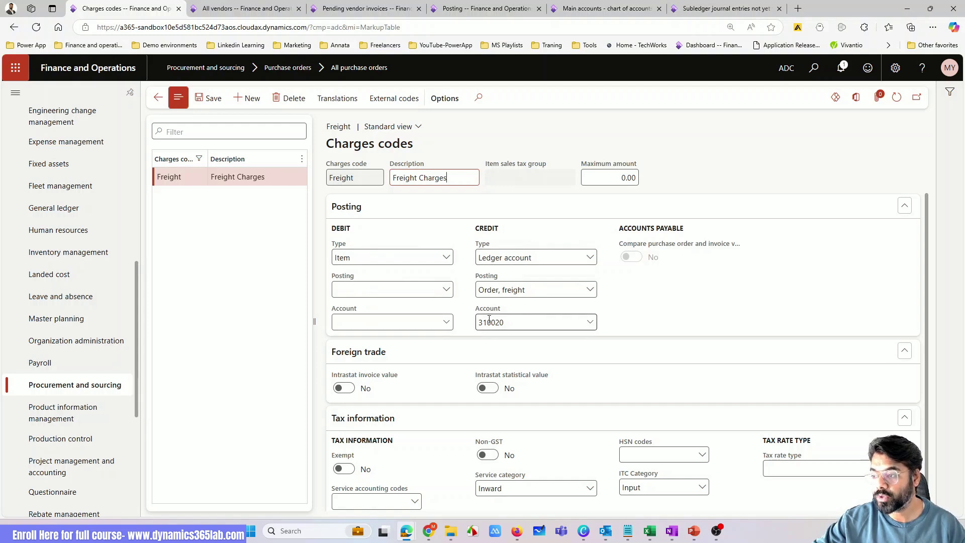
{"action": "mouse_move", "coordinate": [480, 330]}
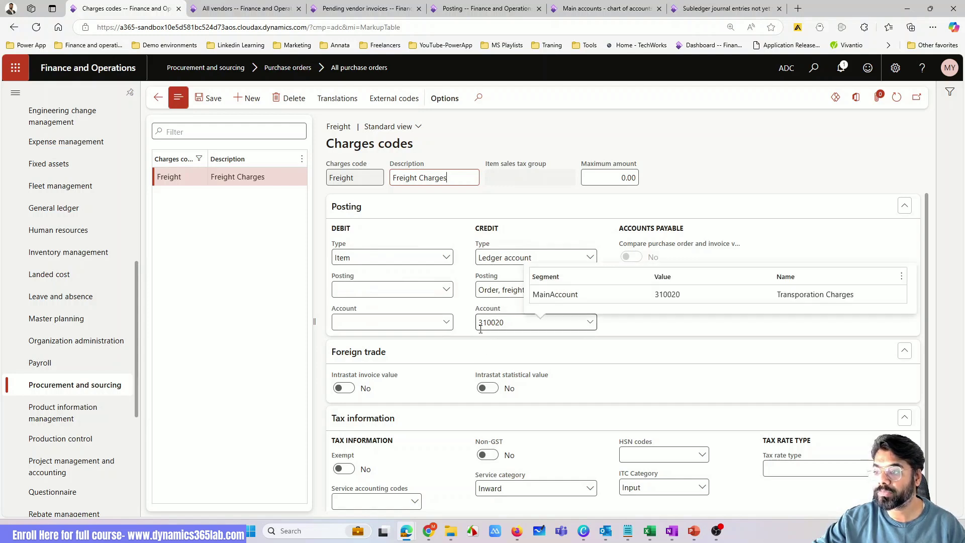
{"action": "left_click", "coordinate": [158, 97]}
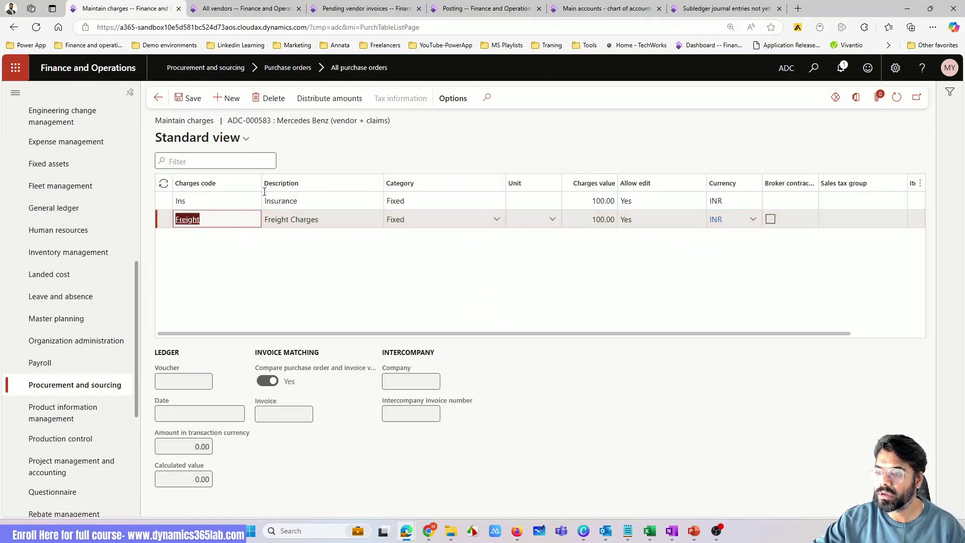
Replace the Freight charge line with a new line using charges code FF and a charges value of 100
{"action": "left_click", "coordinate": [270, 98]}
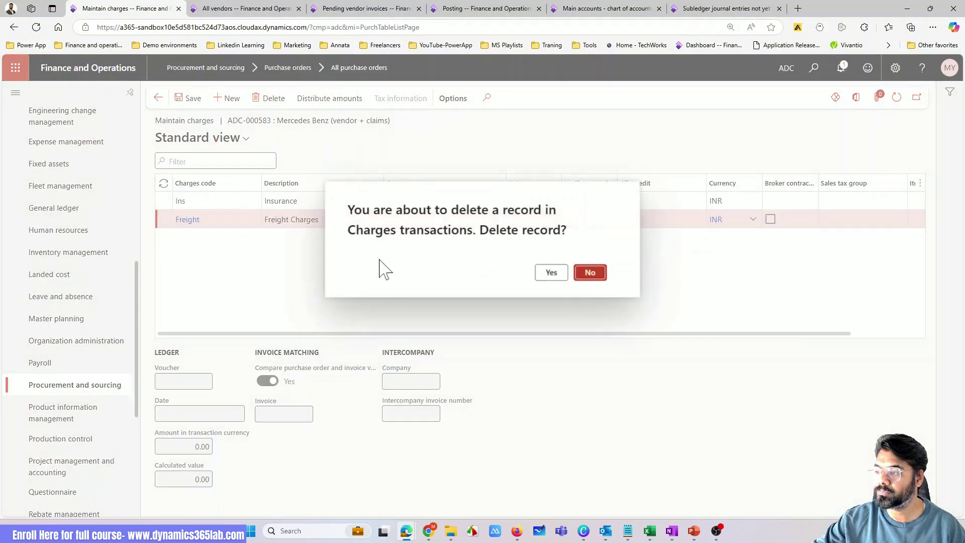
{"action": "left_click", "coordinate": [545, 276]}
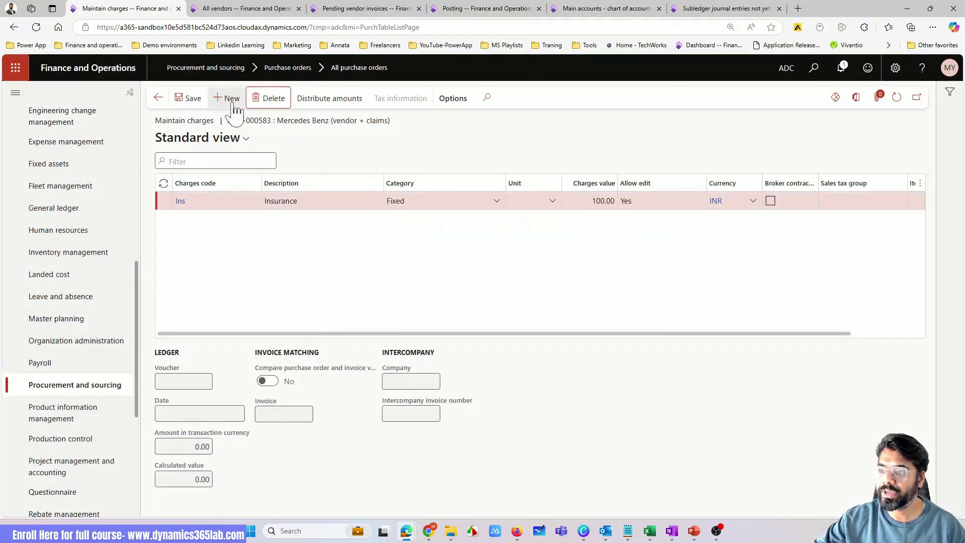
{"action": "key", "text": "alt+n"}
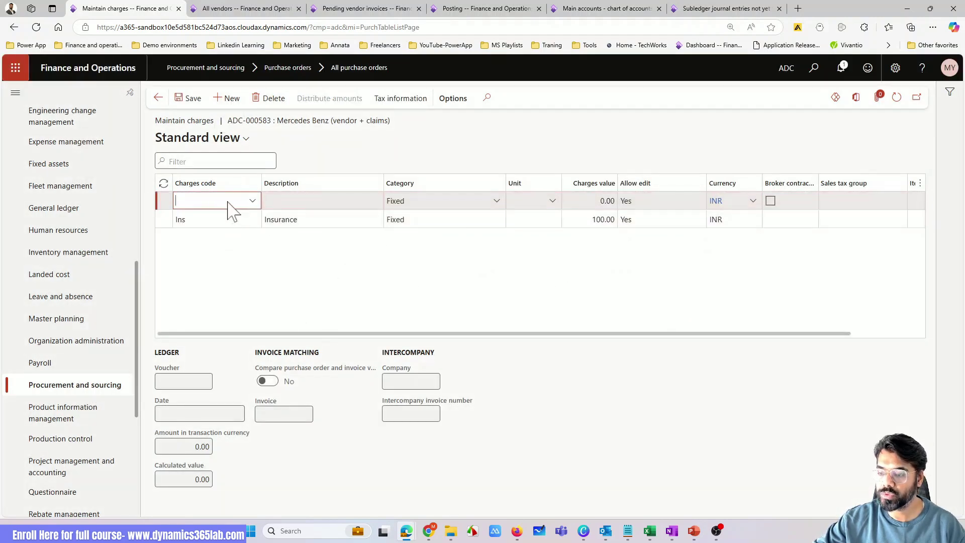
{"action": "type", "text": "ff"}
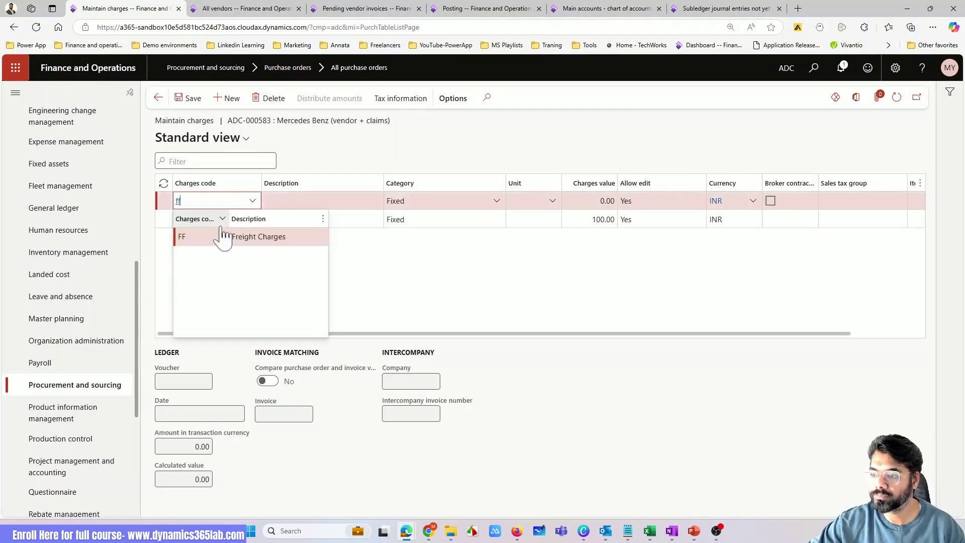
{"action": "left_click", "coordinate": [398, 261]}
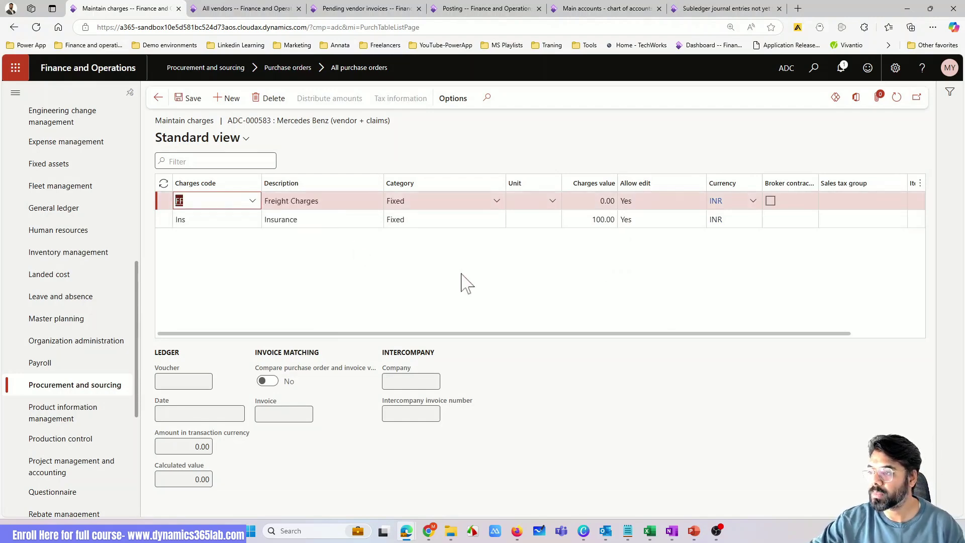
{"action": "left_click", "coordinate": [184, 98]}
{"action": "left_click", "coordinate": [574, 201]}
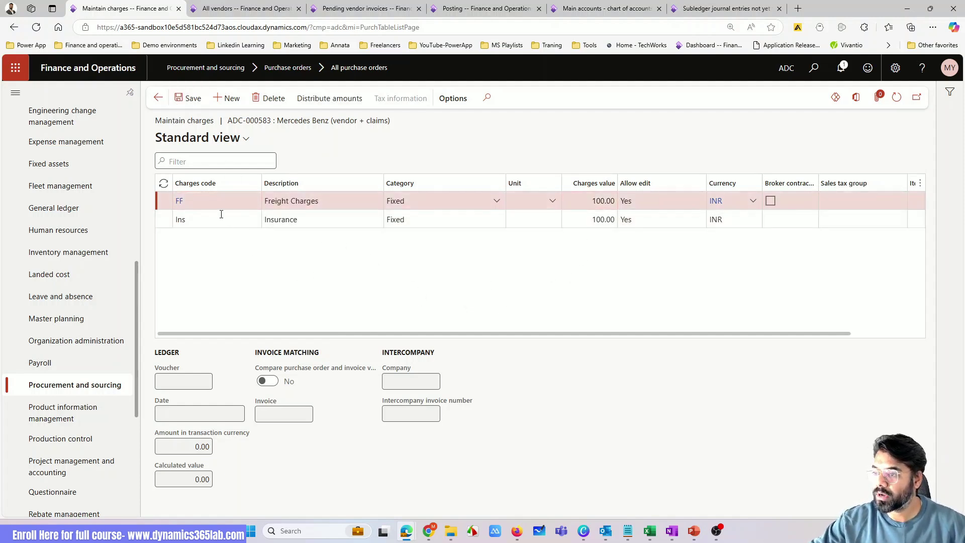
Open the FF charges code and examine its posting types and the name of its credit account
{"action": "left_click", "coordinate": [182, 206]}
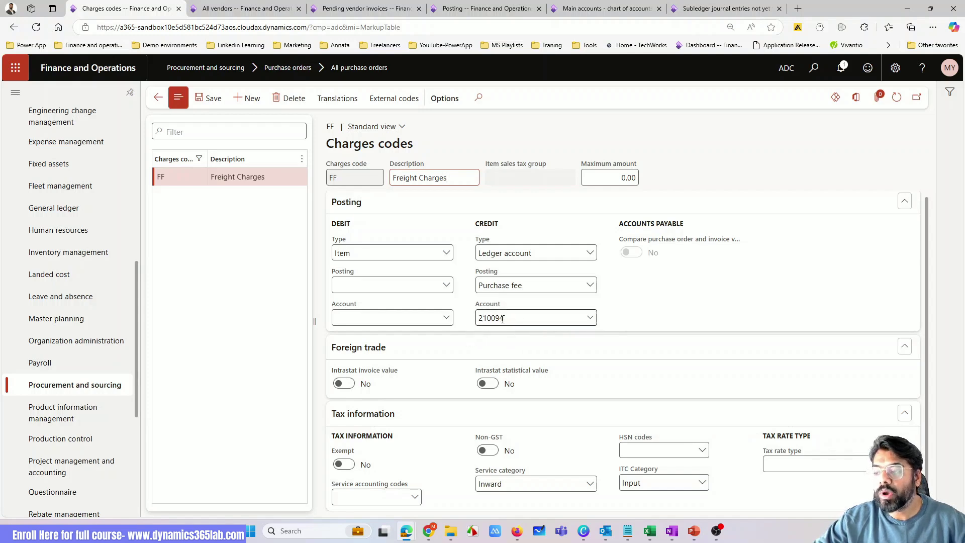
{"action": "mouse_move", "coordinate": [503, 319]}
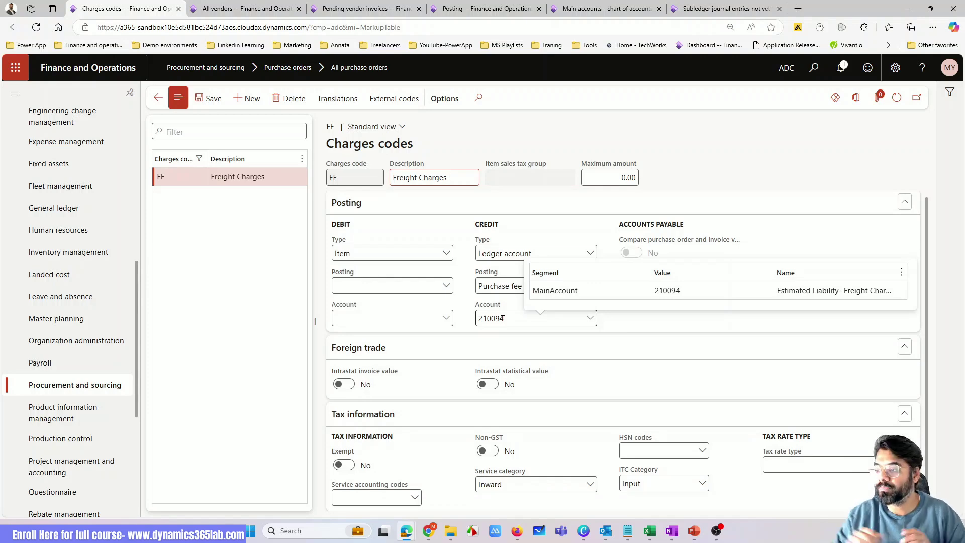
{"action": "left_click", "coordinate": [157, 97]}
Examine the posting setup of the Ins charges code and return to the purchase order
{"action": "left_click", "coordinate": [182, 220]}
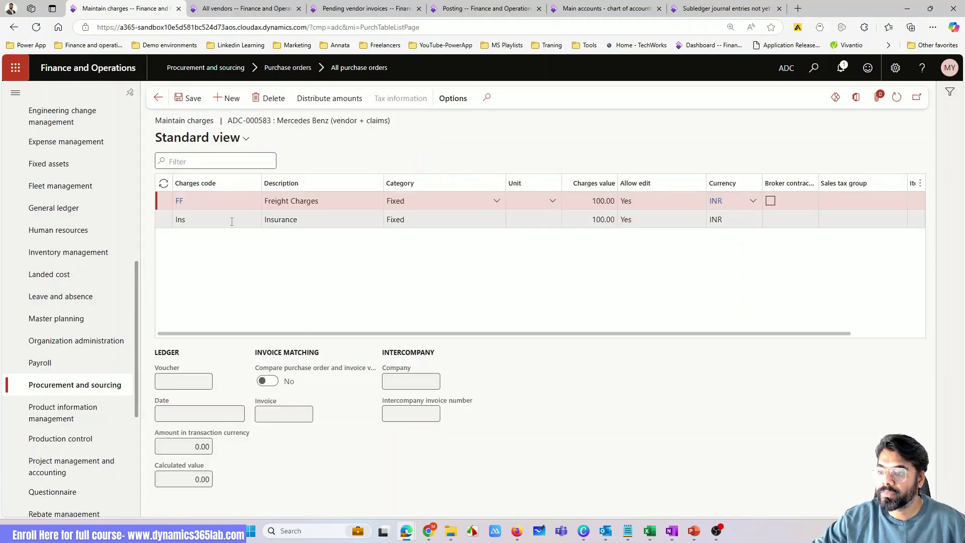
{"action": "left_click", "coordinate": [237, 276]}
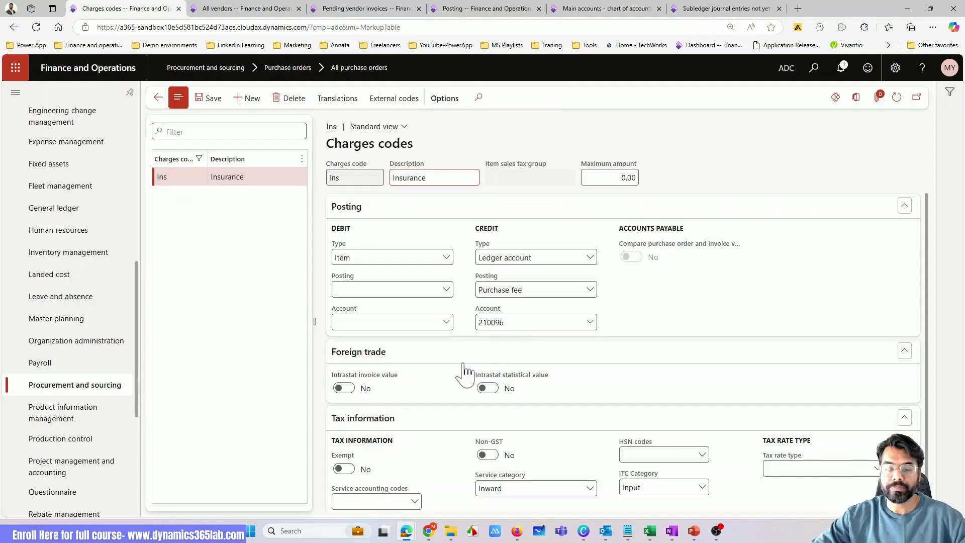
{"action": "left_click", "coordinate": [158, 98]}
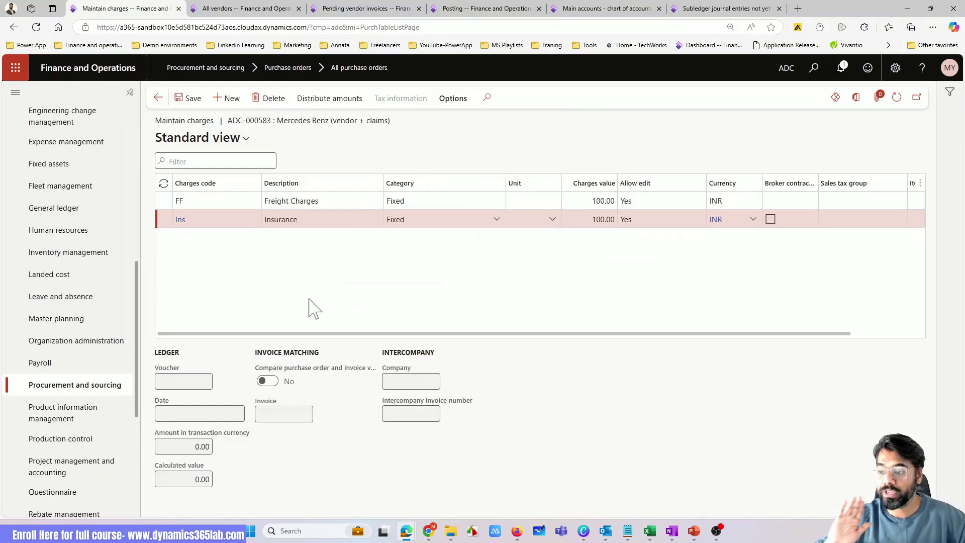
{"action": "left_click", "coordinate": [158, 99]}
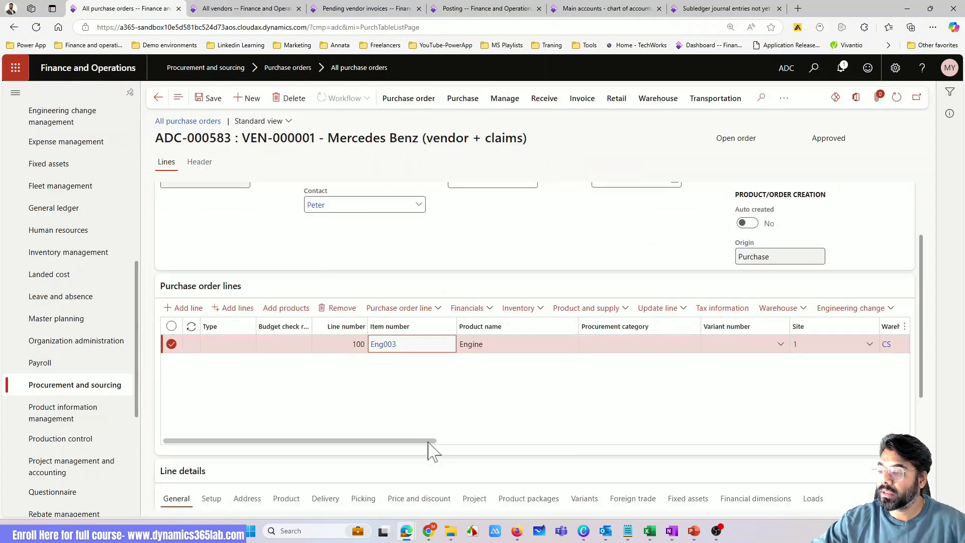
Try to confirm the purchase order, and allocate its header charges to the order line
{"action": "left_click", "coordinate": [461, 99]}
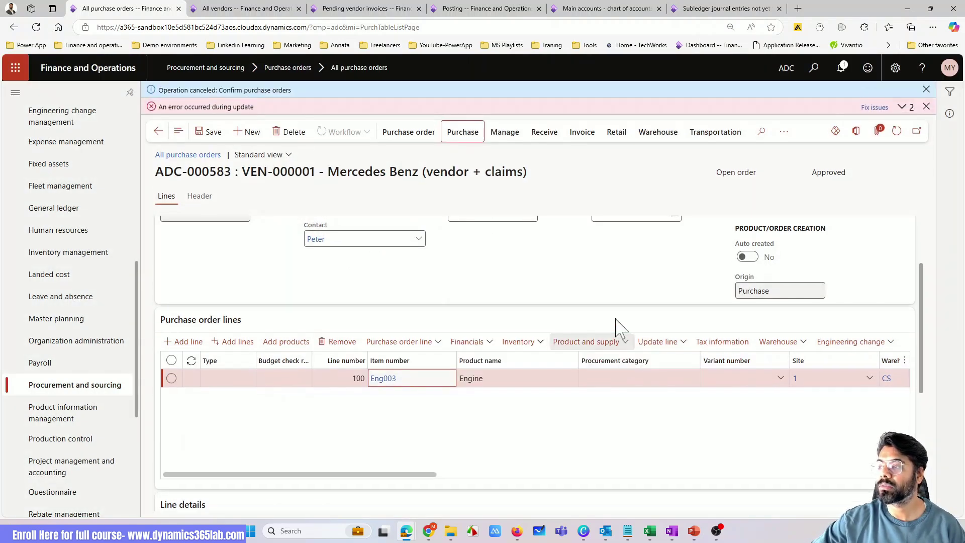
{"action": "left_click", "coordinate": [926, 107]}
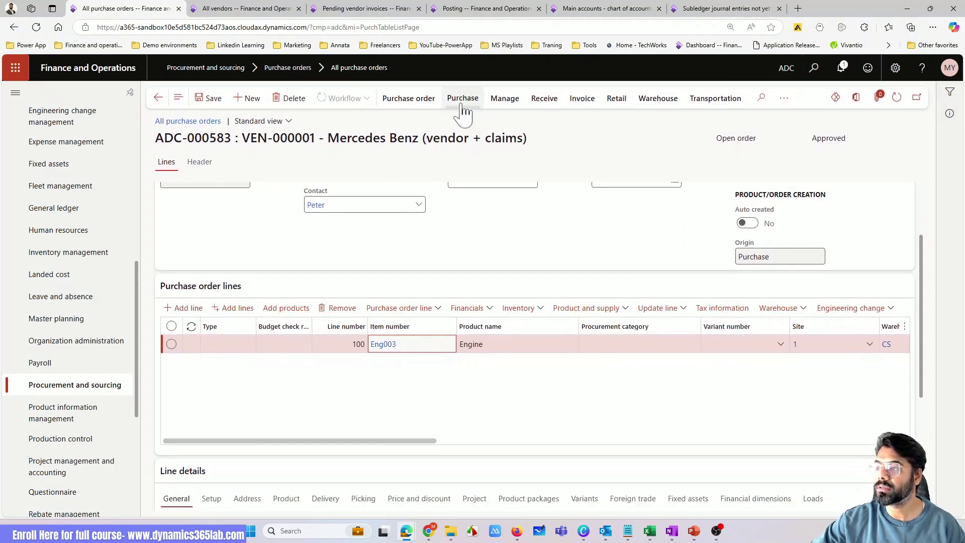
{"action": "left_click", "coordinate": [462, 100]}
{"action": "left_click", "coordinate": [230, 148]}
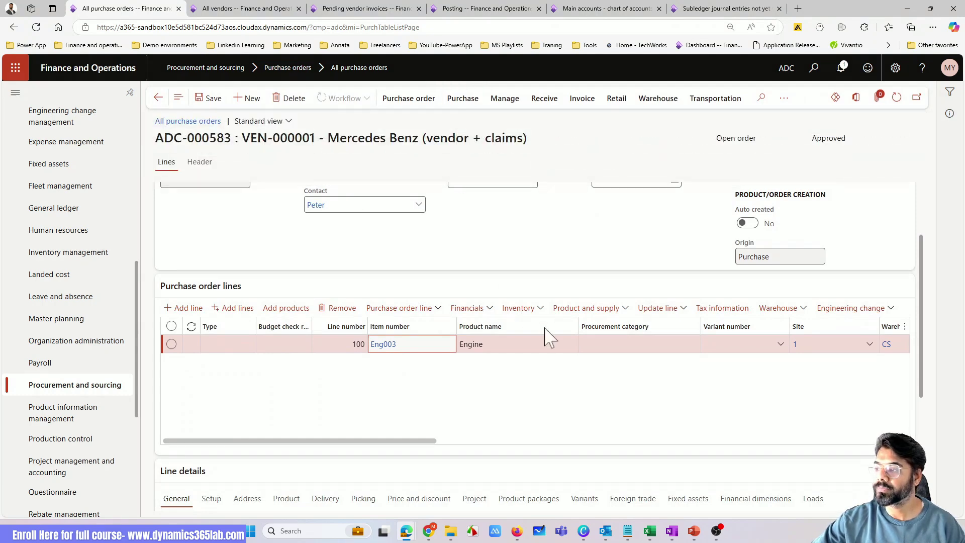
{"action": "left_click", "coordinate": [891, 200]}
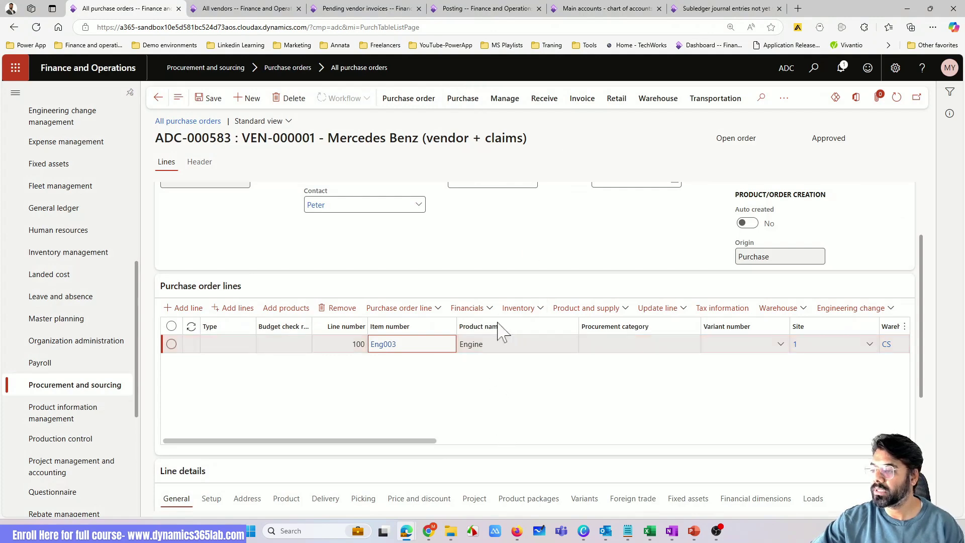
Check the charges allocated to the Eng003 line and confirm the purchase order
{"action": "left_click", "coordinate": [489, 311]}
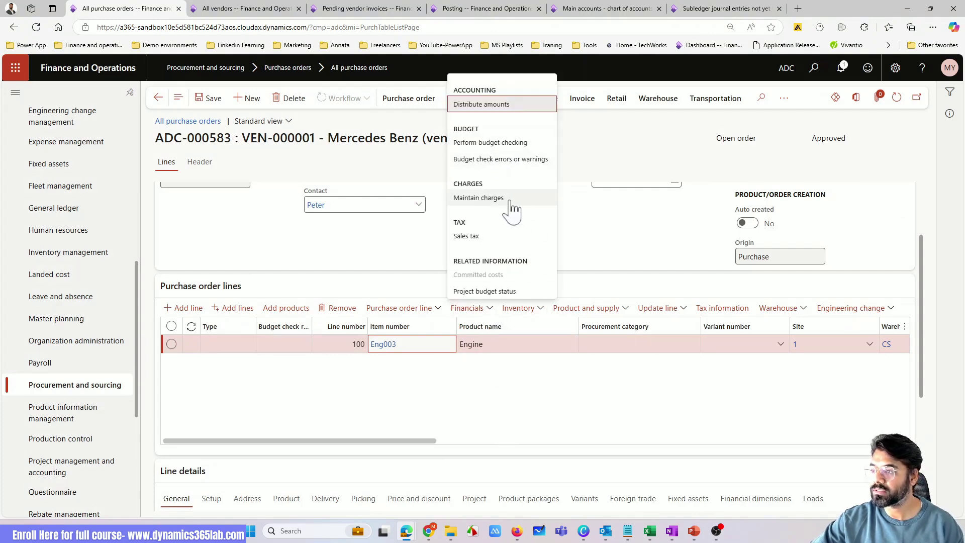
{"action": "left_click", "coordinate": [491, 197]}
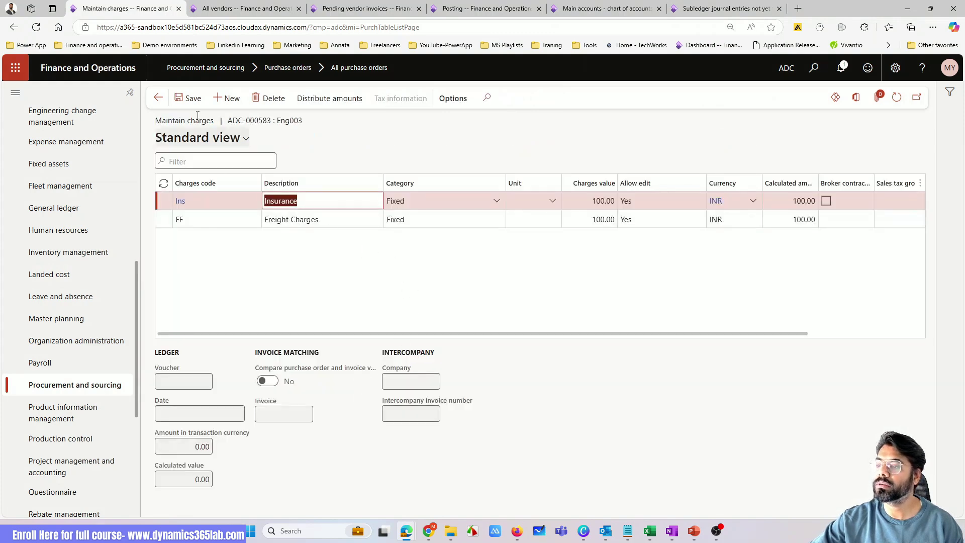
{"action": "key", "text": "Escape"}
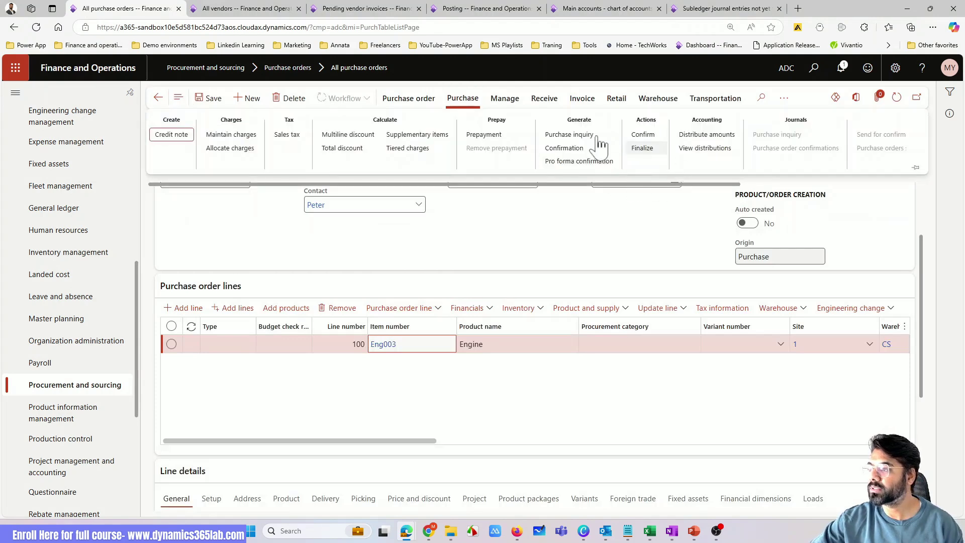
{"action": "left_click", "coordinate": [649, 354]}
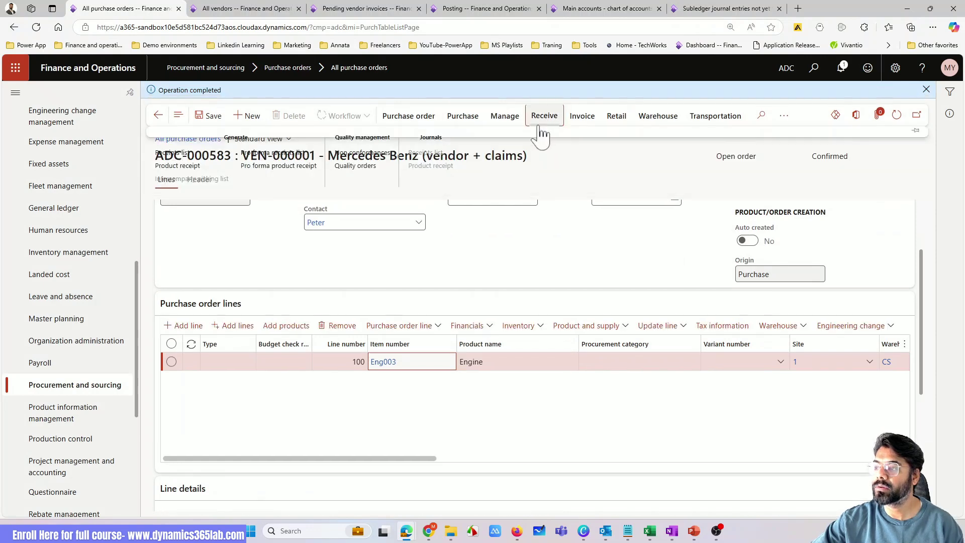
Post the product receipt for the ordered quantity, using the purchase order number followed by -1 as the receipt number
{"action": "left_click", "coordinate": [545, 120]}
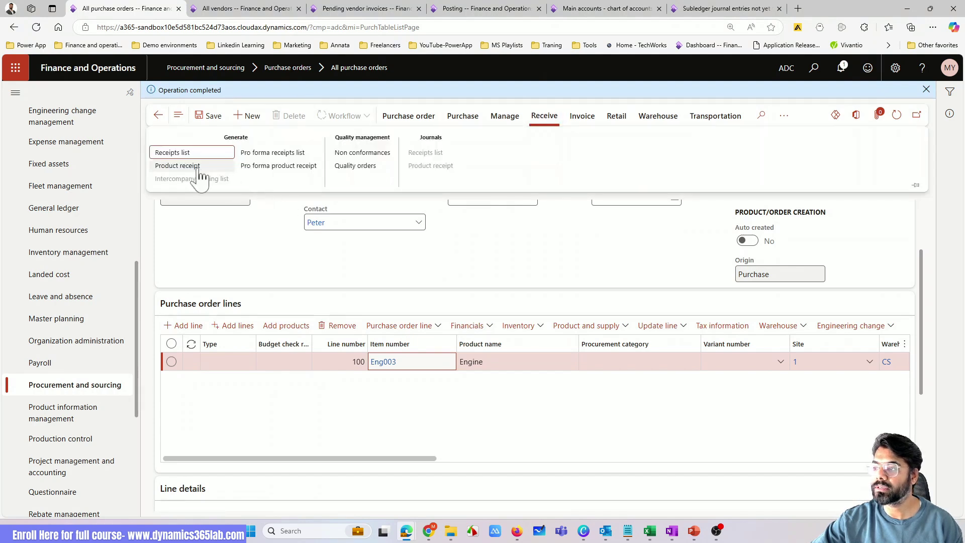
{"action": "left_click", "coordinate": [275, 270]}
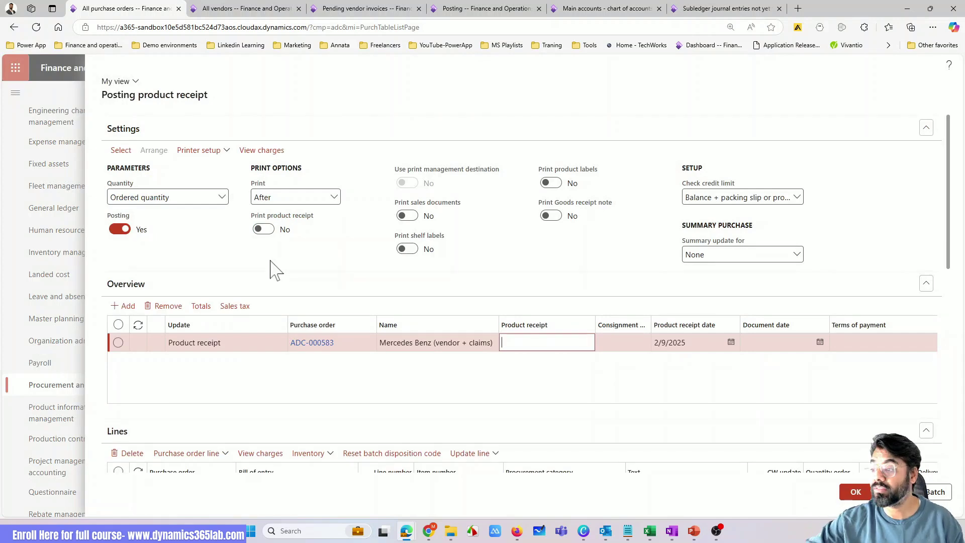
{"action": "left_click", "coordinate": [334, 346]}
{"action": "key", "text": "ctrl+c"}
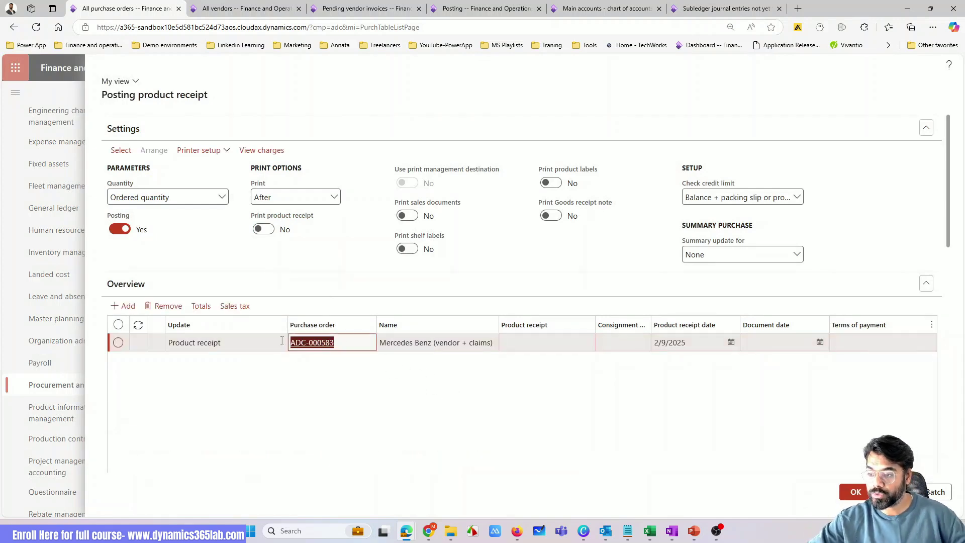
{"action": "left_click", "coordinate": [514, 343]}
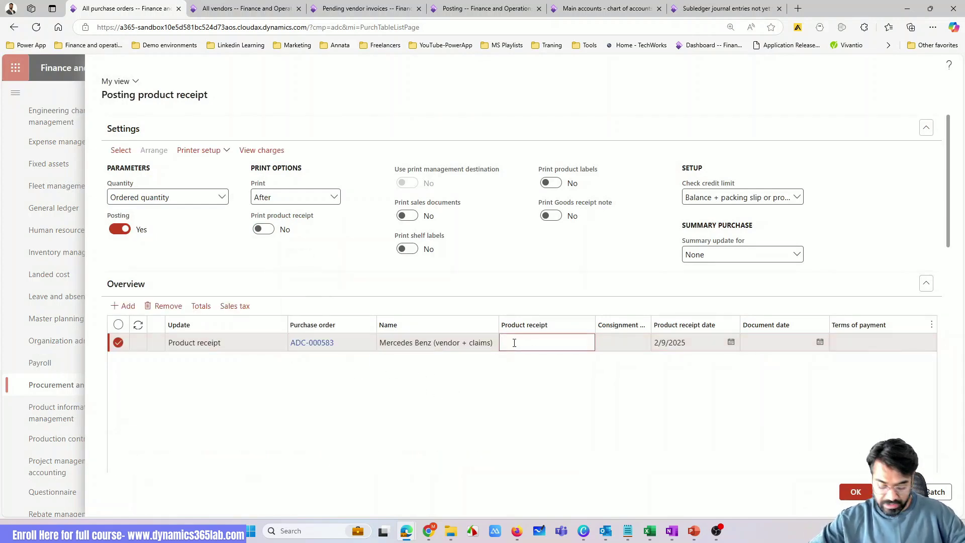
{"action": "key", "text": "ctrl+v"}
{"action": "type", "text": "-1"}
{"action": "left_click", "coordinate": [565, 413]}
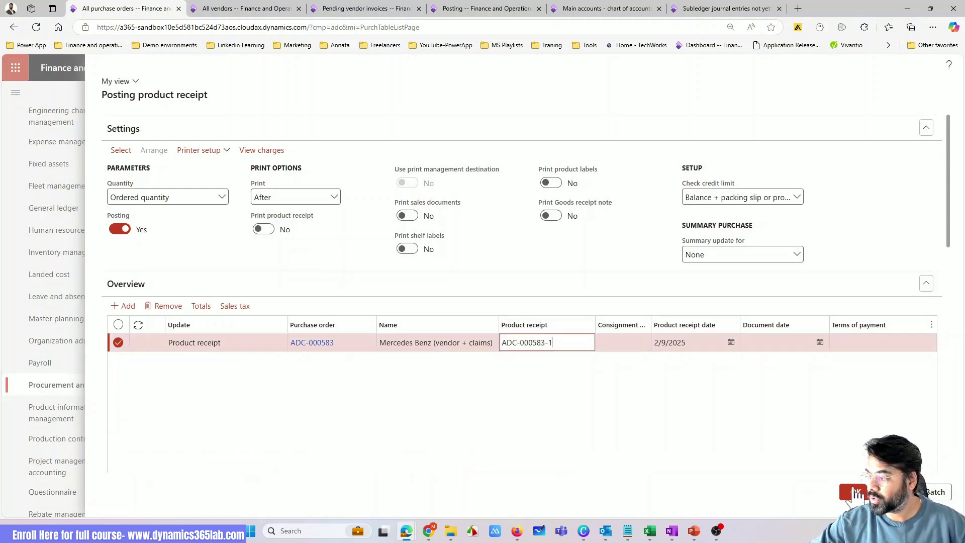
{"action": "key", "text": "Return"}
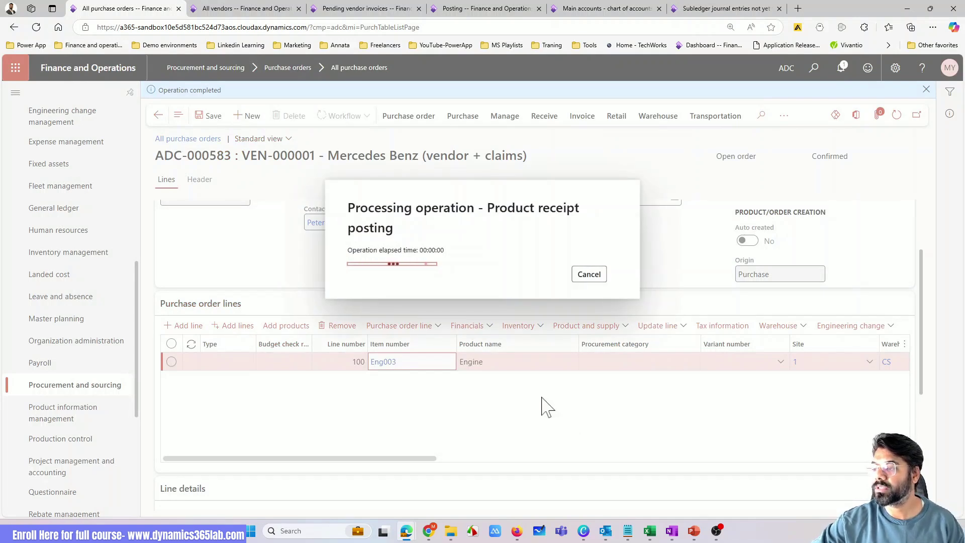
Open the voucher transactions of the posted product receipt to examine its ledger accounts
{"action": "left_click", "coordinate": [545, 117]}
{"action": "left_click", "coordinate": [431, 166]}
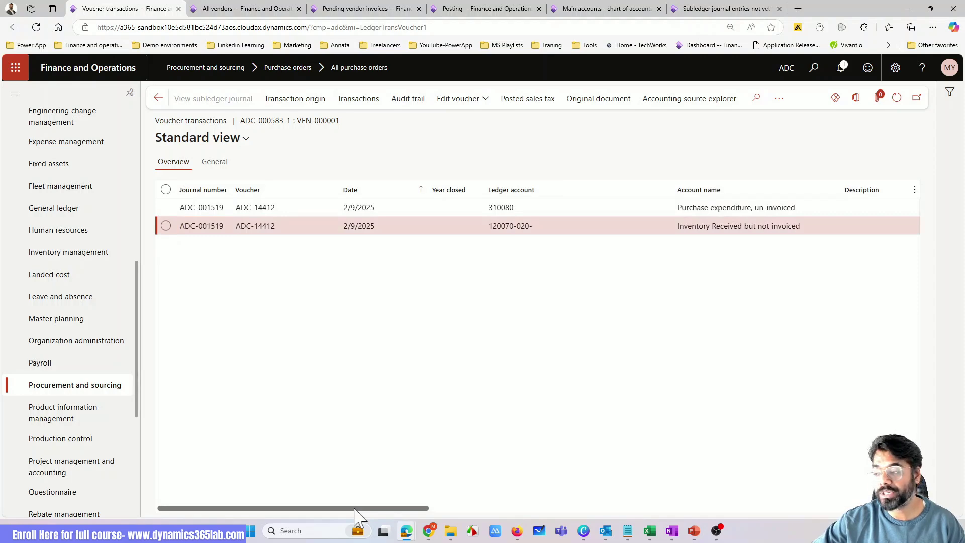
Review the amounts and posting types in the product receipt voucher, and return to the purchase order
{"action": "left_click_drag", "start_coordinate": [355, 515], "coordinate": [596, 514]}
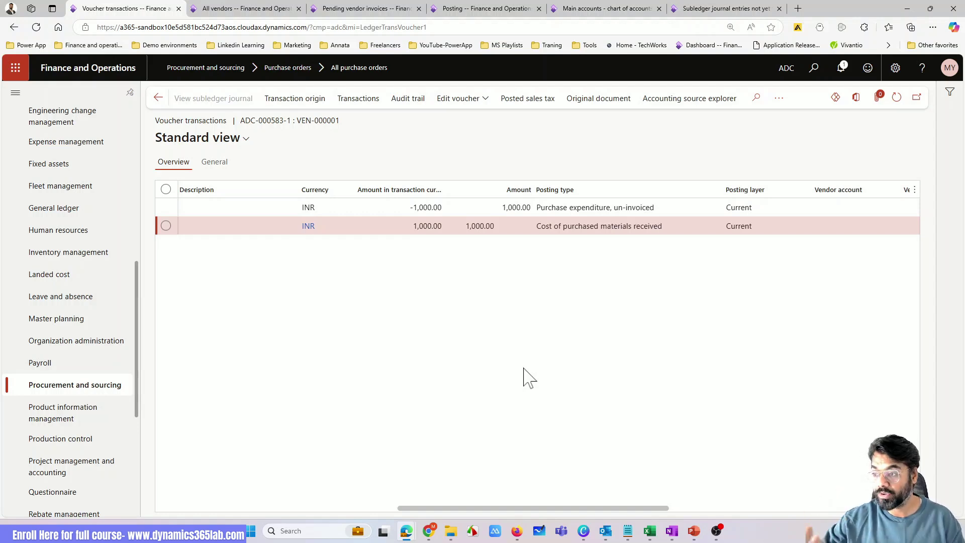
{"action": "left_click", "coordinate": [158, 97]}
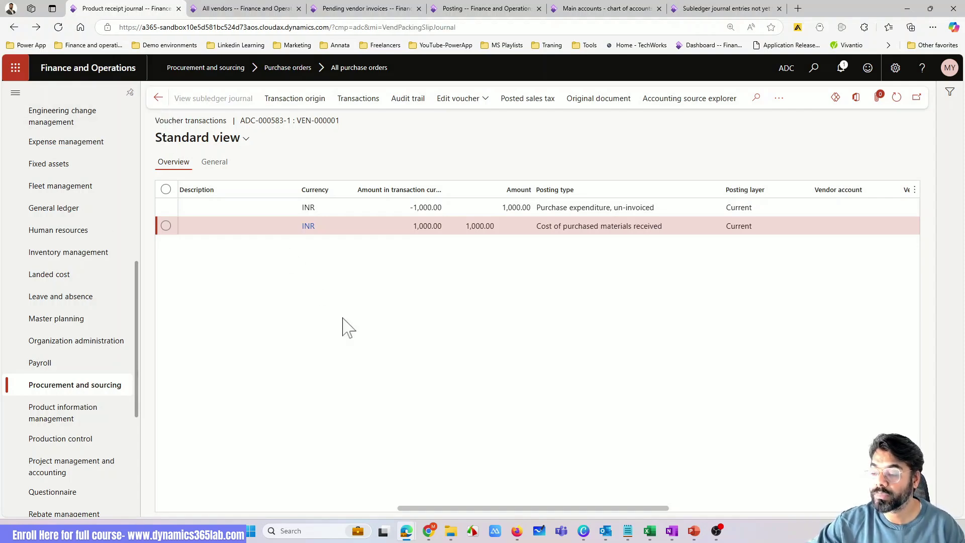
{"action": "left_click", "coordinate": [158, 97]}
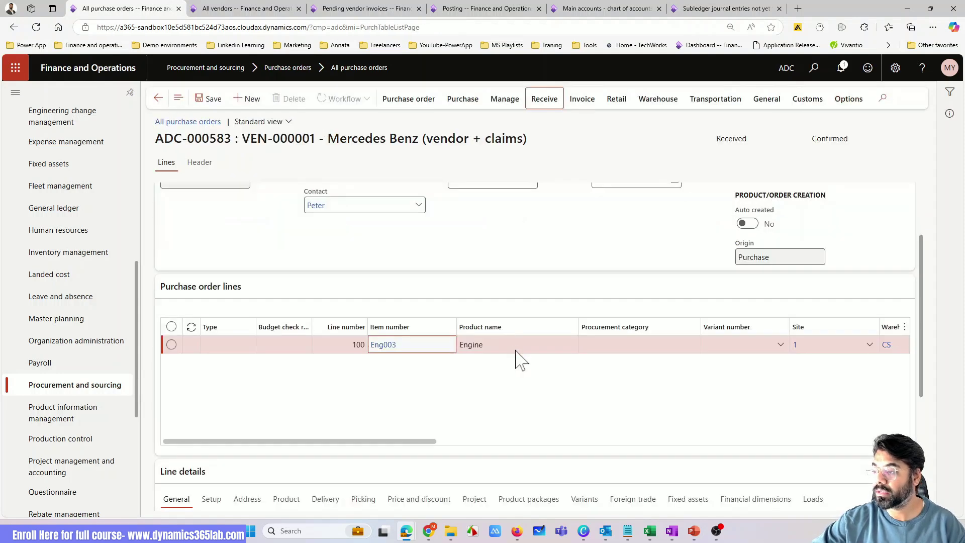
Create and post the vendor invoice for the purchase order, using the purchase order number followed by -1 as the invoice number
{"action": "left_click", "coordinate": [582, 116]}
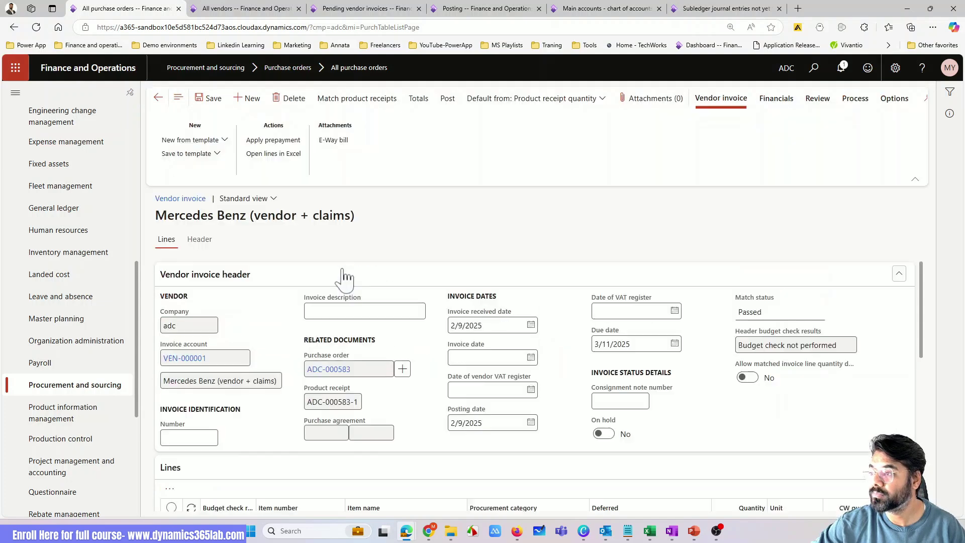
{"action": "left_click", "coordinate": [347, 370]}
{"action": "key", "text": "ctrl+c"}
{"action": "left_click", "coordinate": [198, 438]}
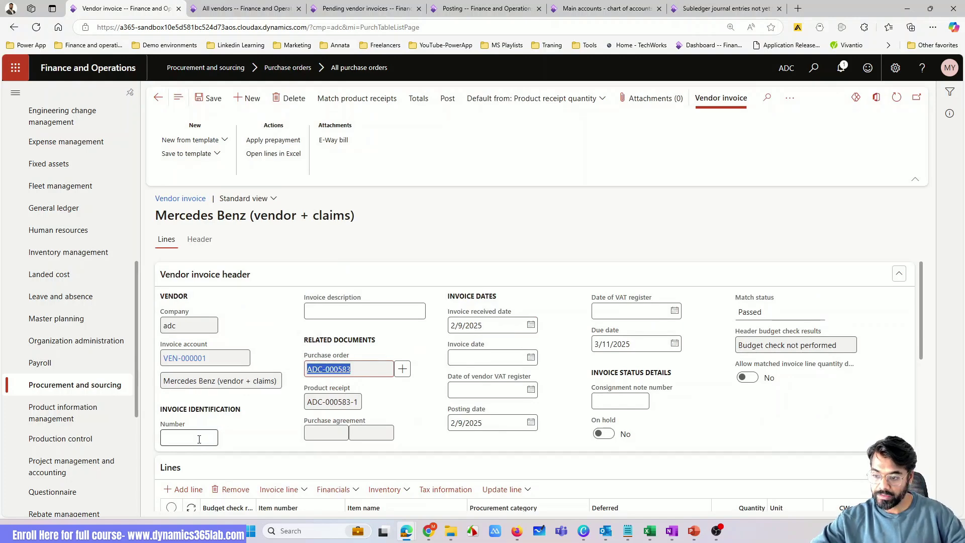
{"action": "key", "text": "ctrl+v"}
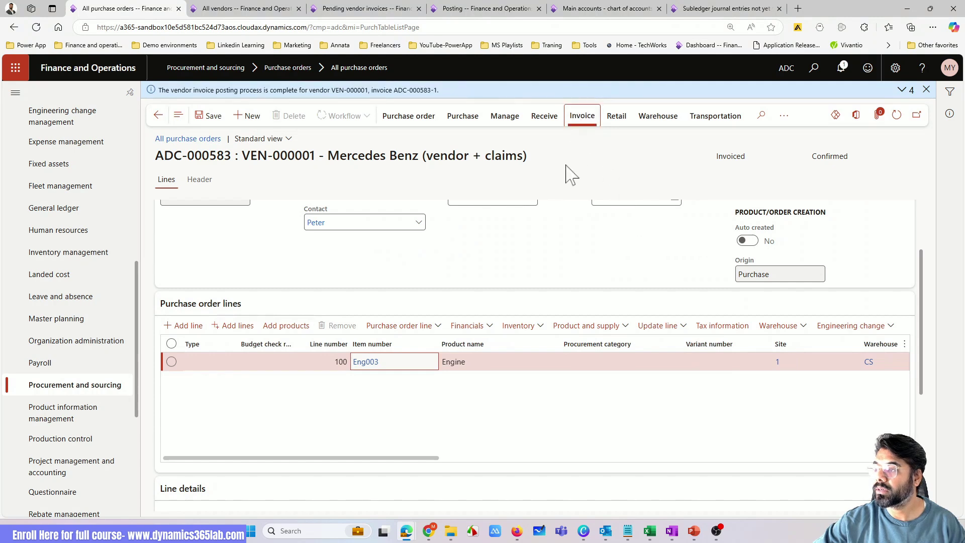
Open the voucher transactions of the posted vendor invoice and examine the ledger accounts, amounts and posting types
{"action": "left_click", "coordinate": [601, 233]}
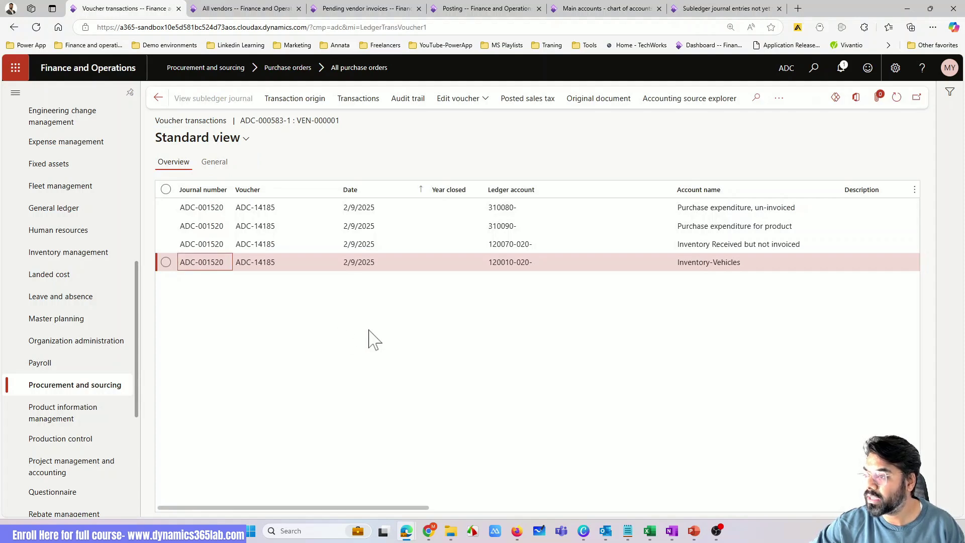
{"action": "left_click_drag", "start_coordinate": [409, 508], "coordinate": [507, 514]}
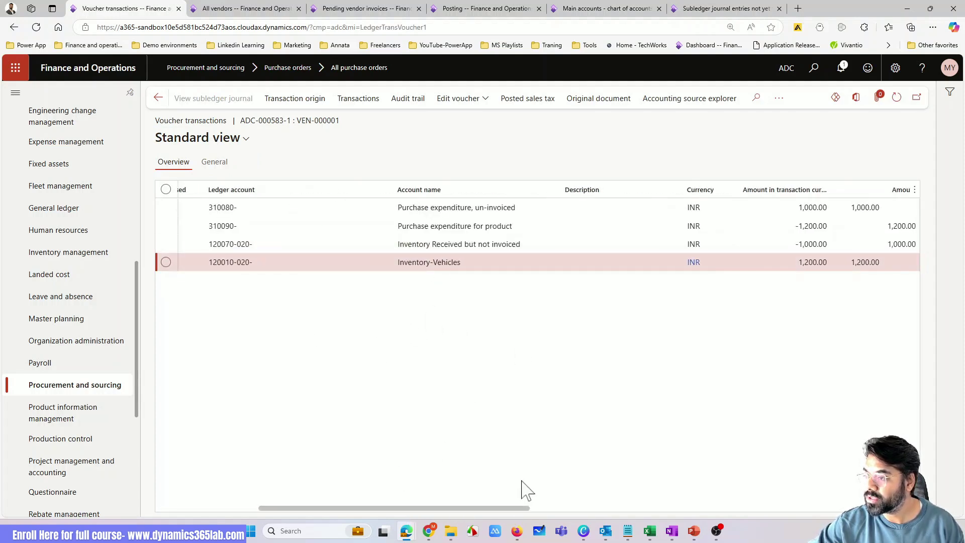
{"action": "left_click_drag", "start_coordinate": [517, 508], "coordinate": [609, 509]}
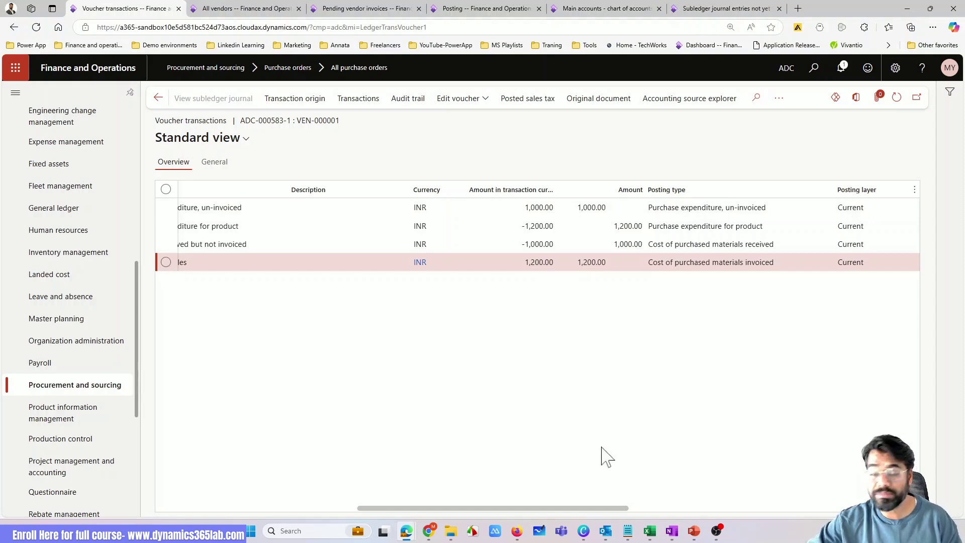
Refresh the subledger journal entries not yet transferred and transfer the vendor invoice entries immediately
{"action": "left_click", "coordinate": [719, 9]}
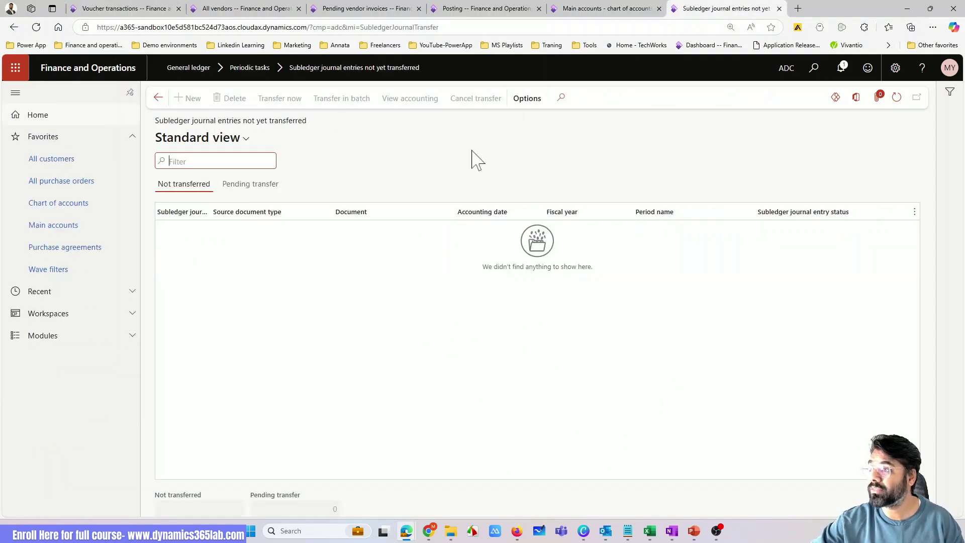
{"action": "left_click", "coordinate": [897, 97]}
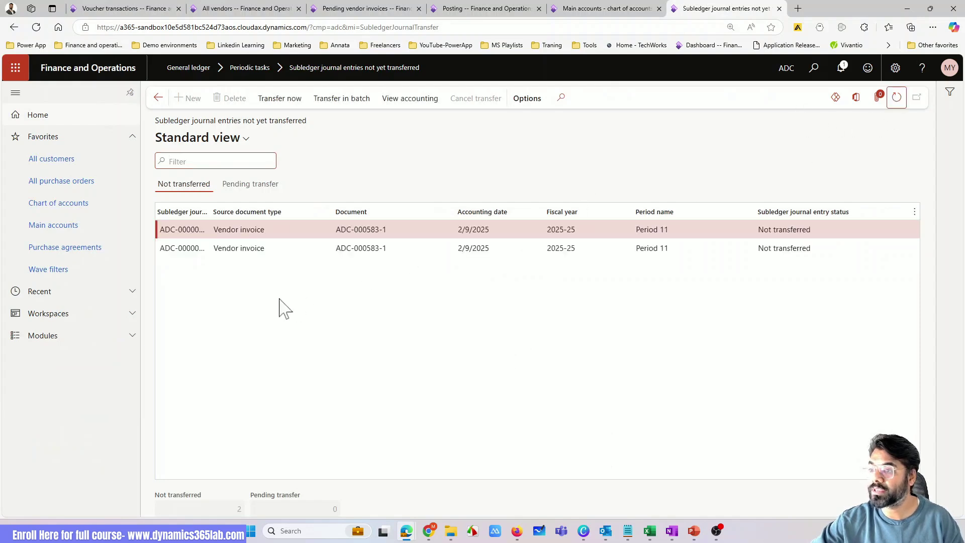
{"action": "left_click", "coordinate": [266, 103]}
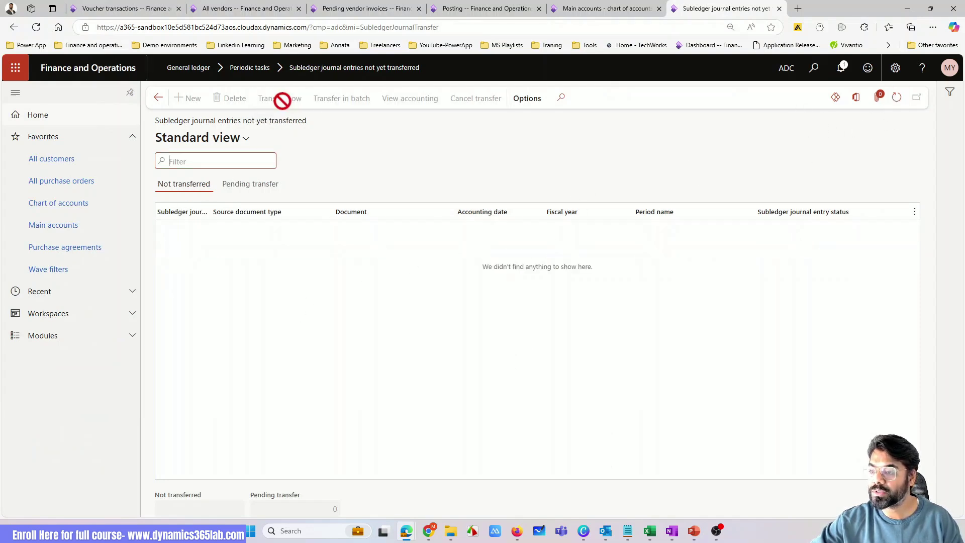
Refresh the invoice's voucher transactions and compare the invoiced material cost with the vendor balance amount
{"action": "left_click", "coordinate": [132, 9]}
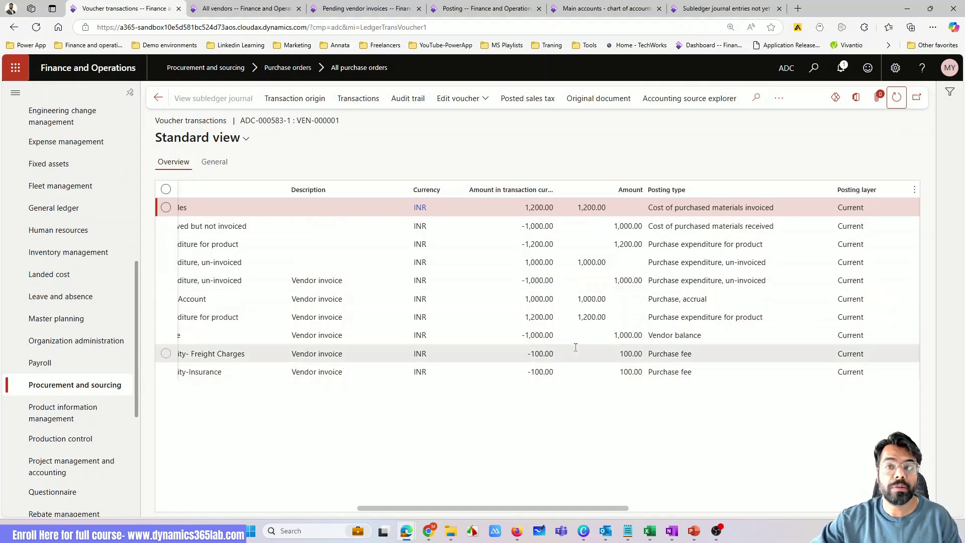
{"action": "left_click", "coordinate": [632, 207]}
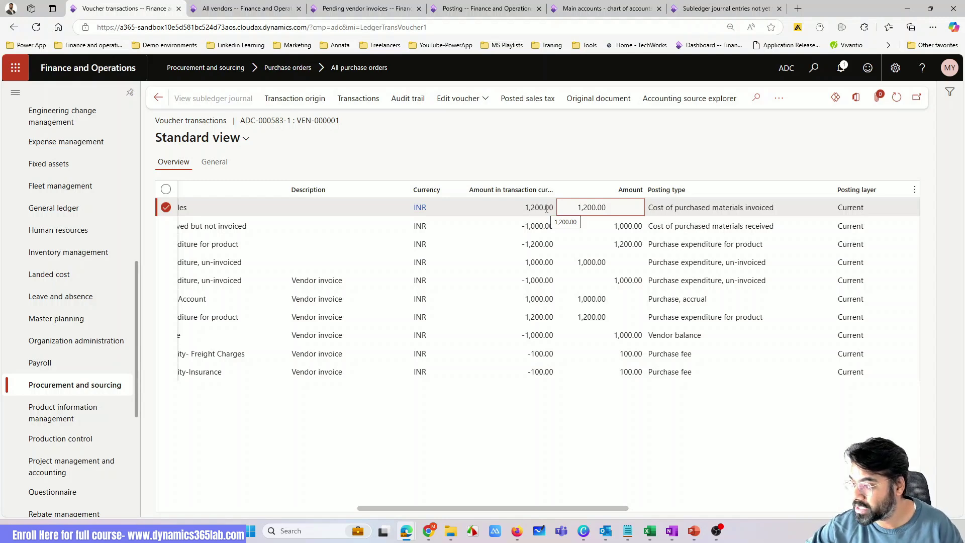
{"action": "left_click", "coordinate": [568, 336]}
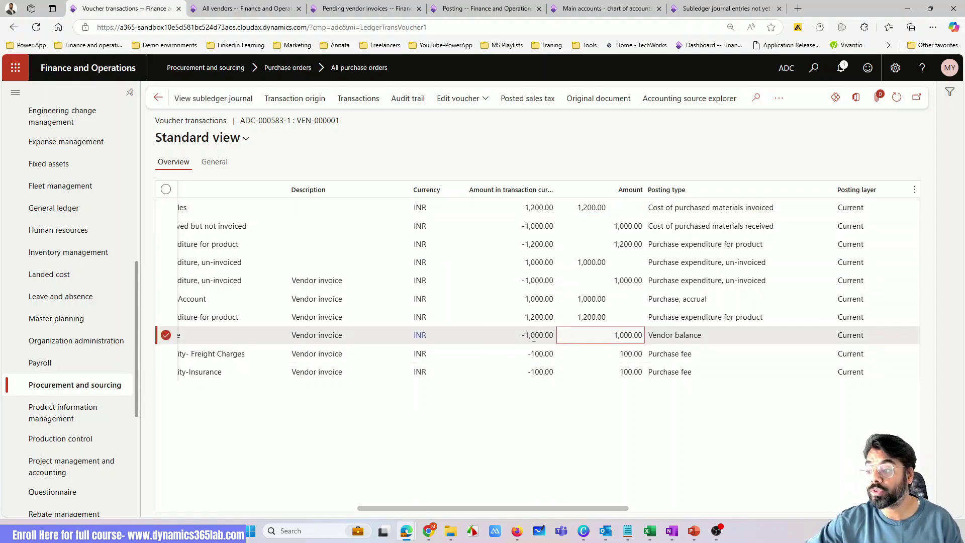
Switch to the Canva slide, move the 1000$ label beside Vendor 1, and return to the voucher transactions
{"action": "left_click", "coordinate": [583, 531]}
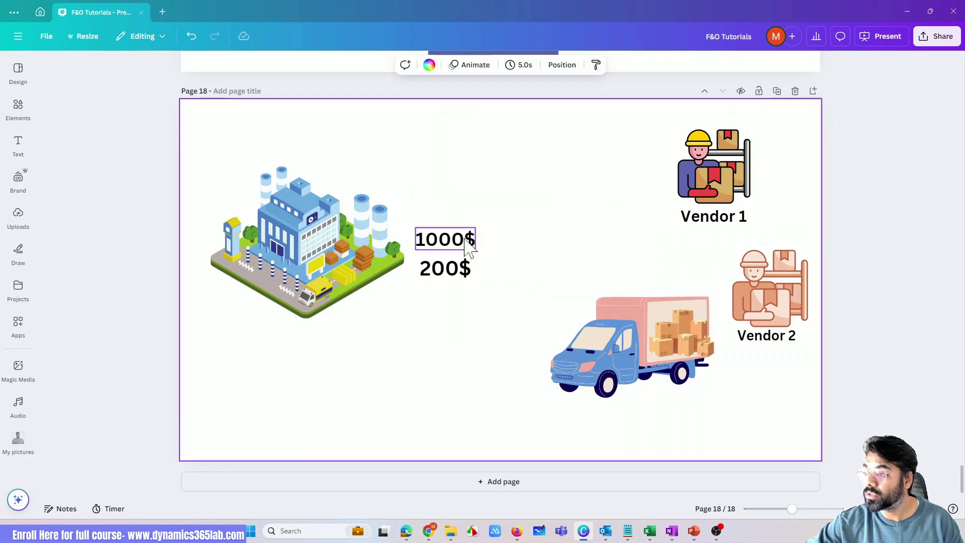
{"action": "left_click_drag", "start_coordinate": [467, 240], "coordinate": [652, 169]}
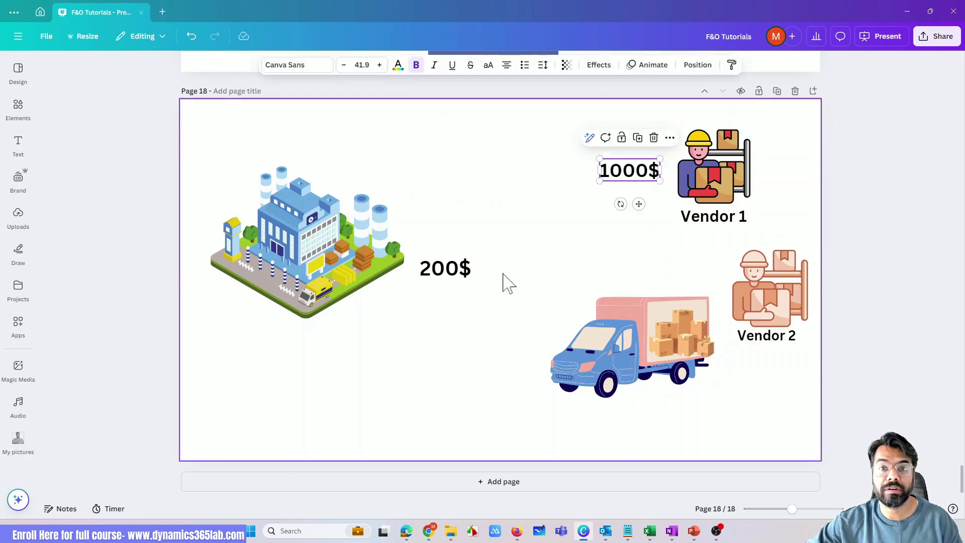
{"action": "left_click", "coordinate": [907, 12]}
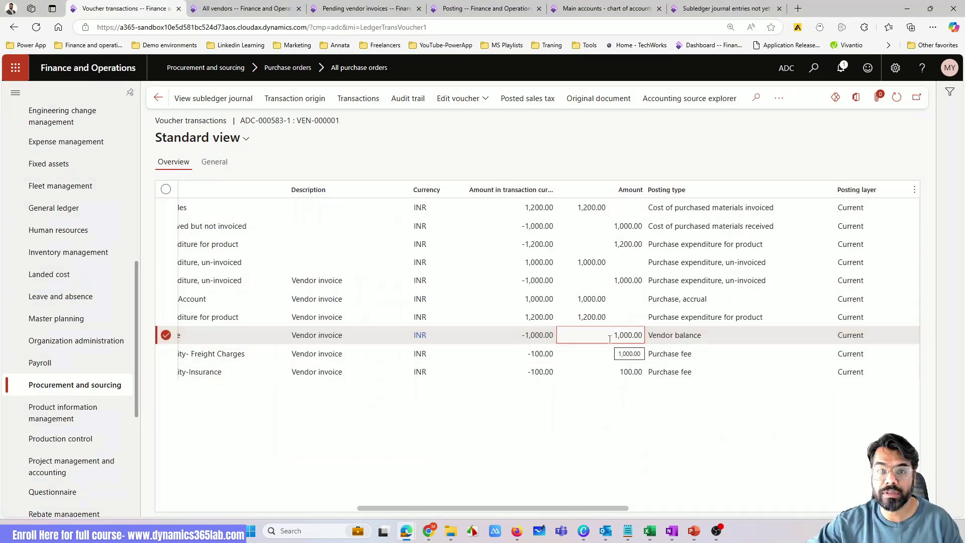
Examine the freight and insurance lines of the invoice voucher, comparing their estimated liability accounts, amounts and posting types with the other lines
{"action": "left_click", "coordinate": [586, 355]}
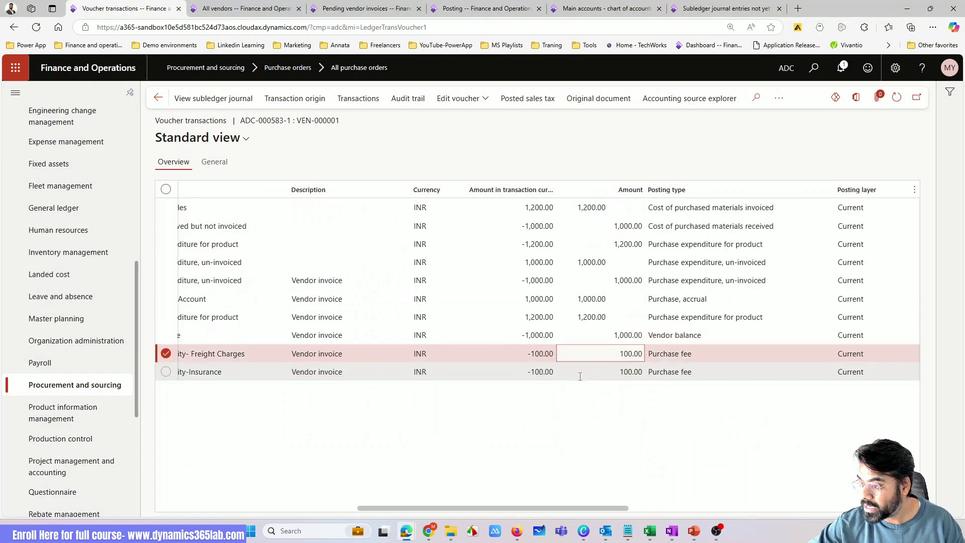
{"action": "left_click", "coordinate": [578, 373]}
{"action": "left_click_drag", "start_coordinate": [549, 508], "coordinate": [310, 512]}
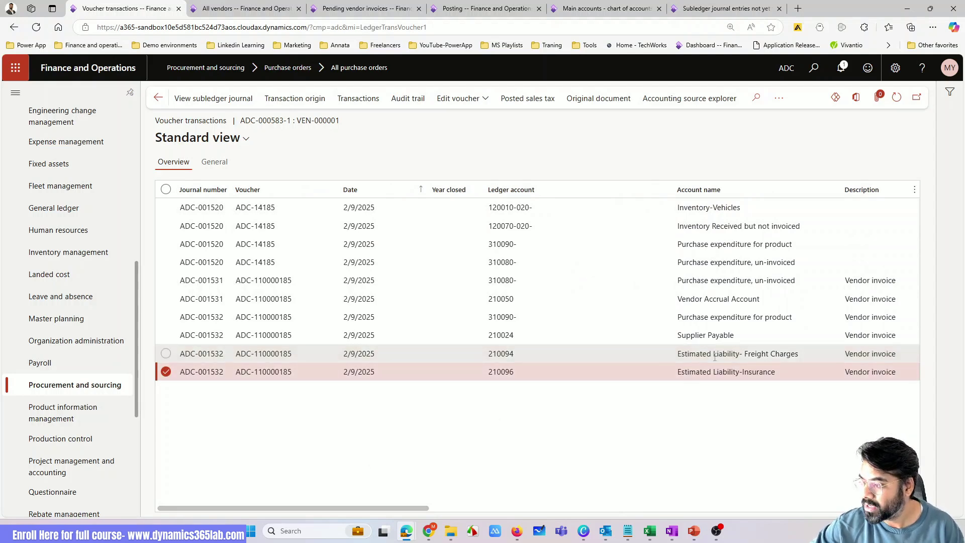
{"action": "left_click", "coordinate": [783, 354]}
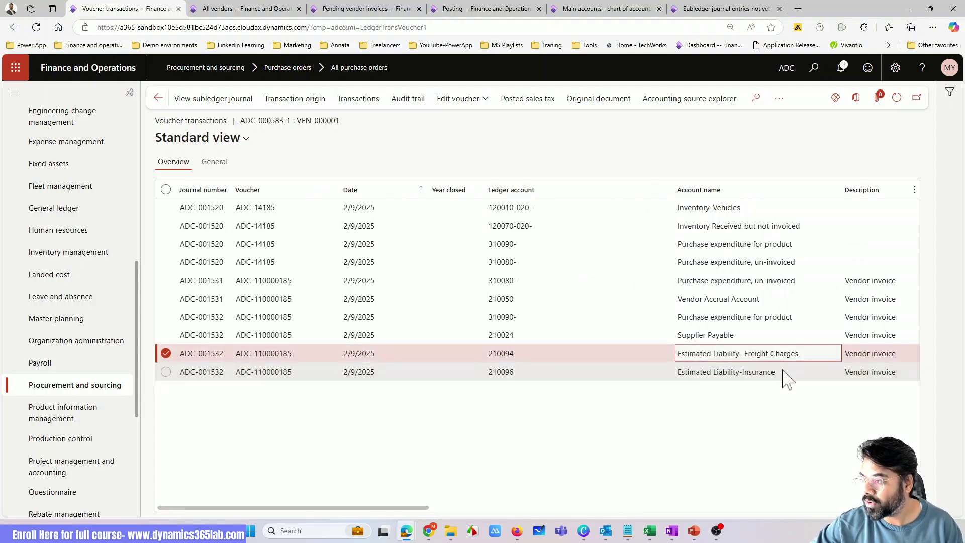
{"action": "left_click", "coordinate": [781, 374]}
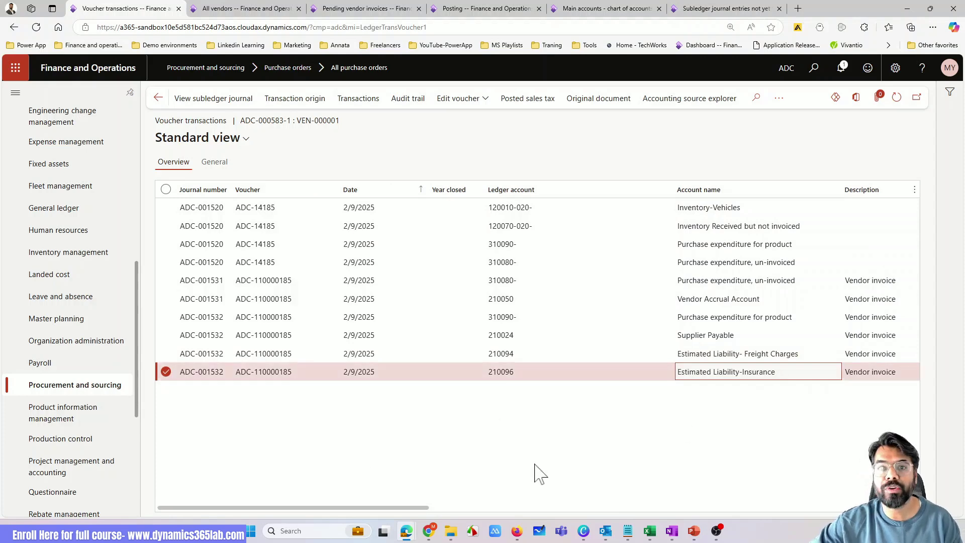
{"action": "left_click_drag", "start_coordinate": [402, 508], "coordinate": [593, 502]}
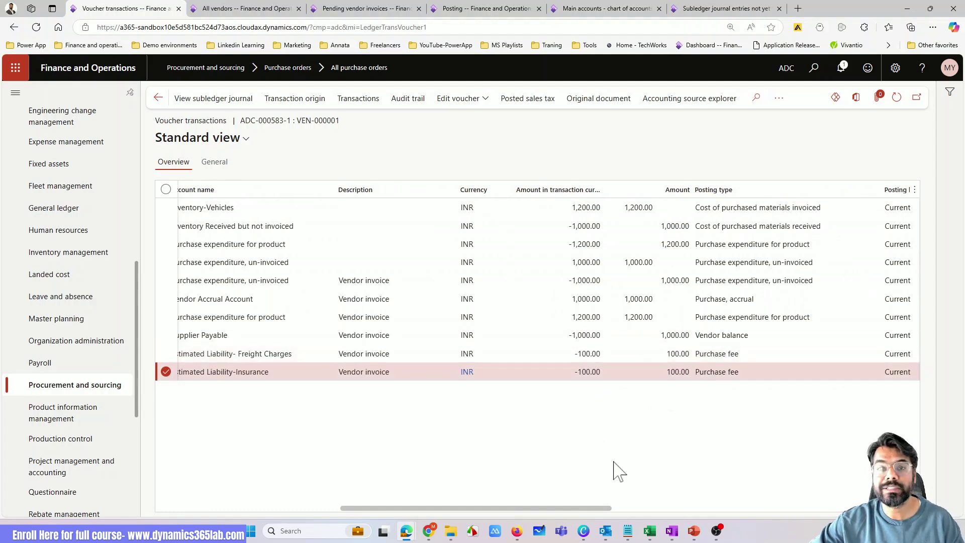
{"action": "left_click_drag", "start_coordinate": [509, 508], "coordinate": [312, 485]}
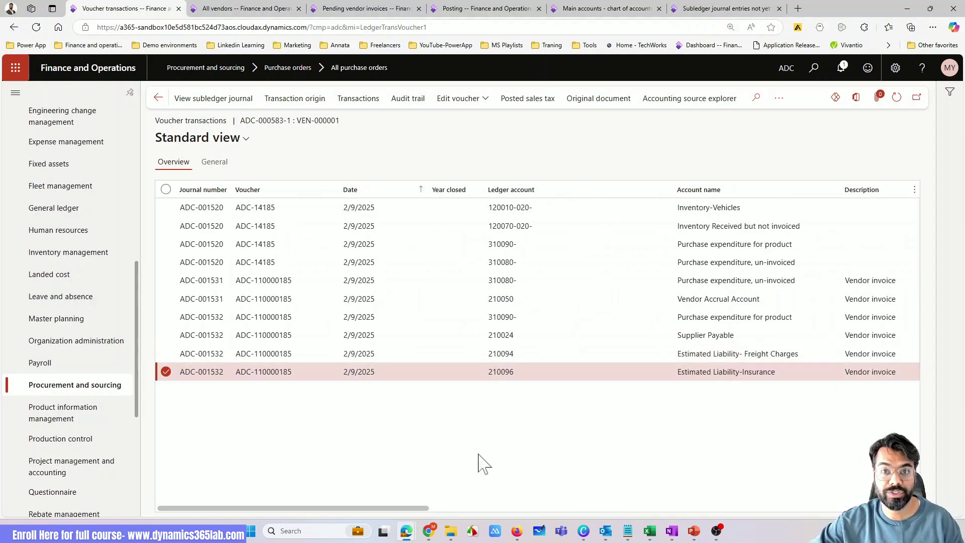
{"action": "left_click_drag", "start_coordinate": [426, 508], "coordinate": [499, 515]}
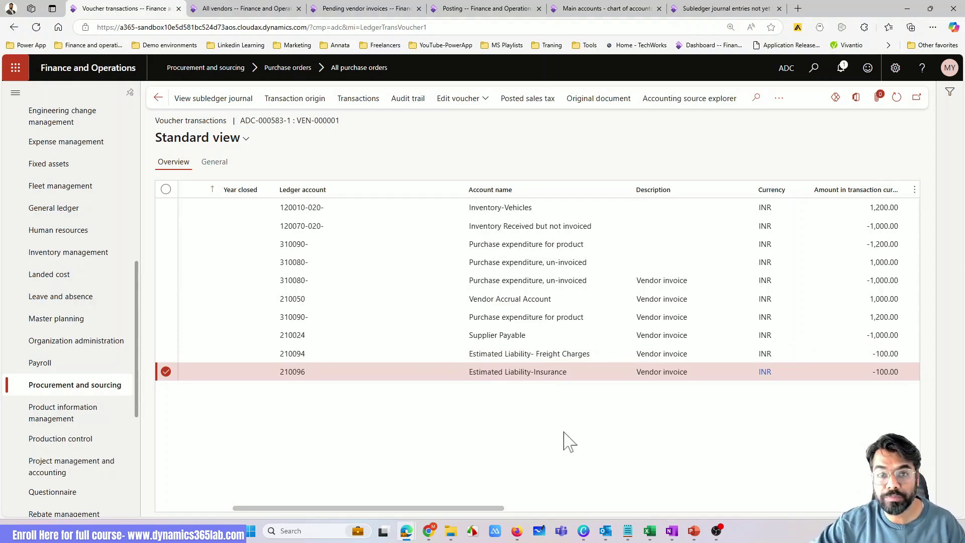
{"action": "left_click_drag", "start_coordinate": [476, 508], "coordinate": [340, 478]}
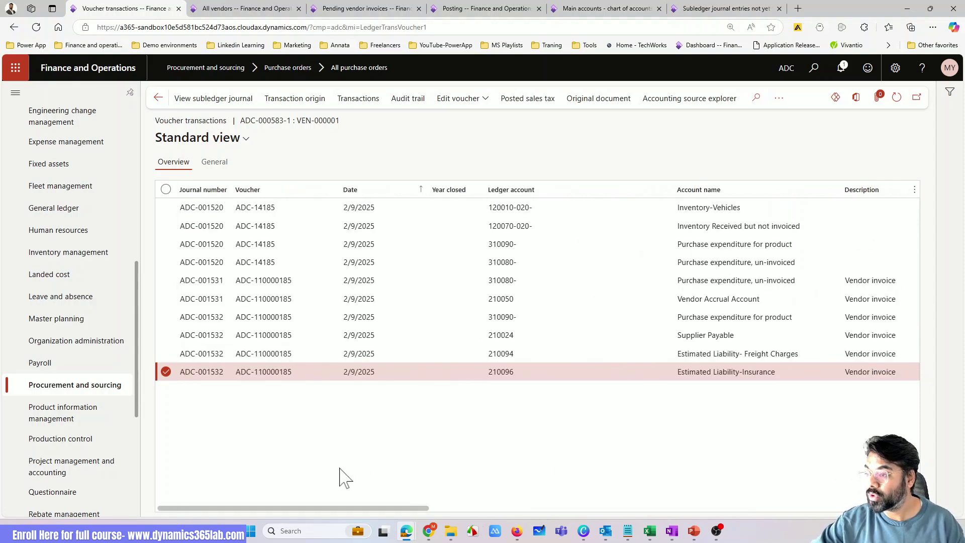
Leave the invoice voucher and journal, and look through the All vendors list for the freight and insurance suppliers
{"action": "key", "text": "Escape"}
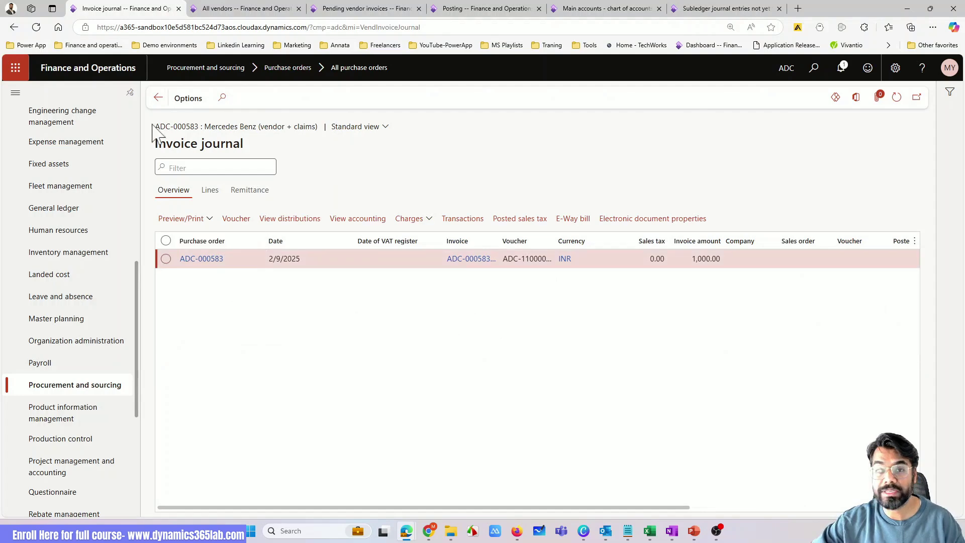
{"action": "left_click", "coordinate": [158, 97]}
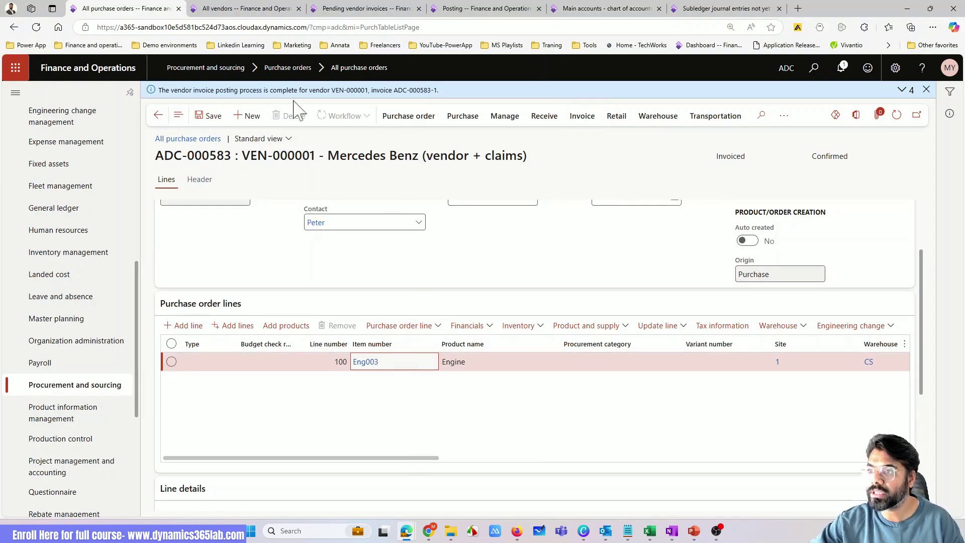
{"action": "left_click", "coordinate": [242, 9]}
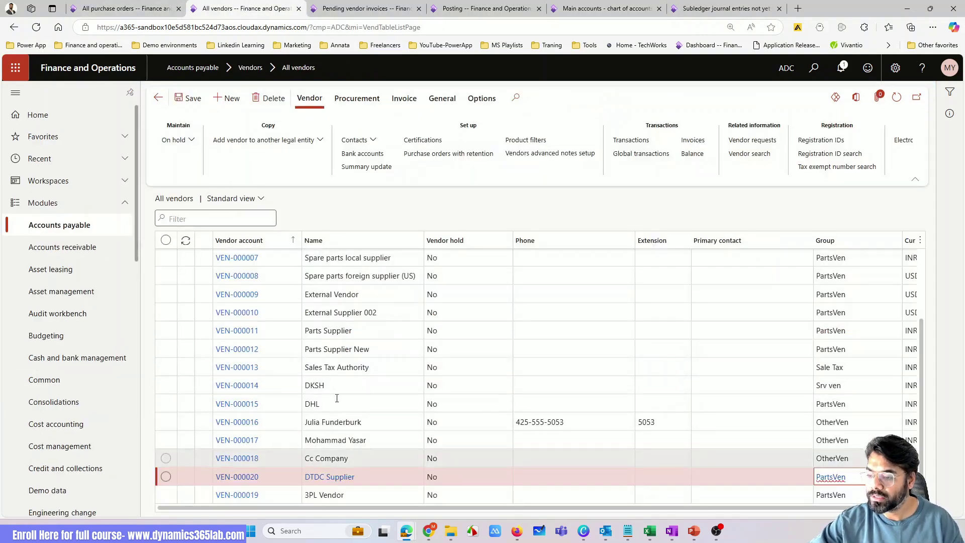
{"action": "scroll", "coordinate": [338, 370], "scroll_direction": "up", "scroll_amount": 2}
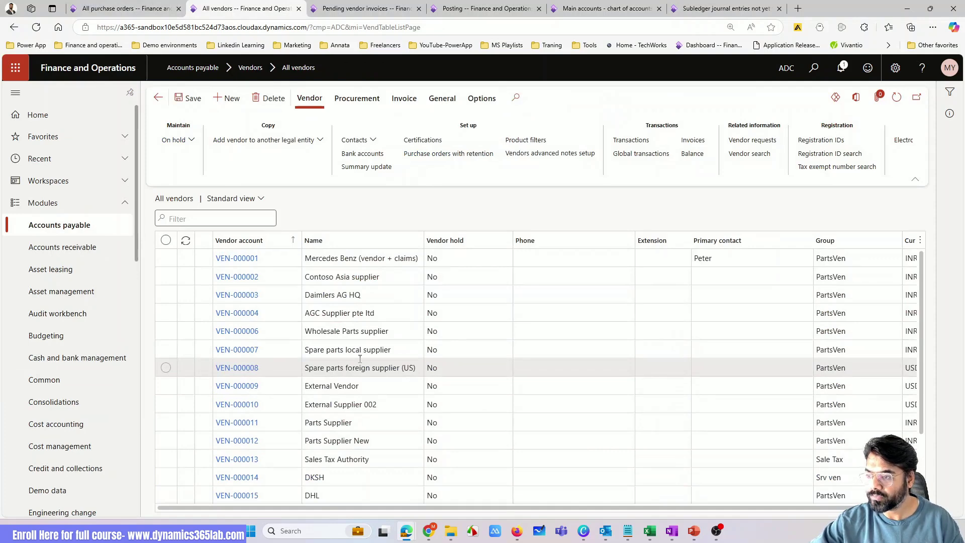
{"action": "scroll", "coordinate": [340, 366], "scroll_direction": "down", "scroll_amount": 2}
{"action": "left_click", "coordinate": [126, 8]}
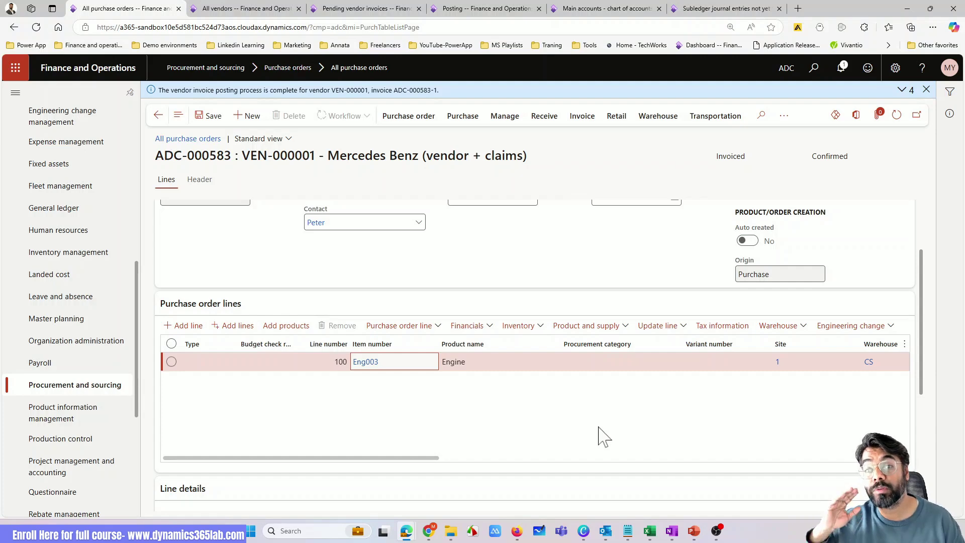
Open the pending vendor invoices in Accounts payable and start a new vendor invoice
{"action": "left_click", "coordinate": [74, 384]}
{"action": "scroll", "coordinate": [70, 302], "scroll_direction": "up", "scroll_amount": 5}
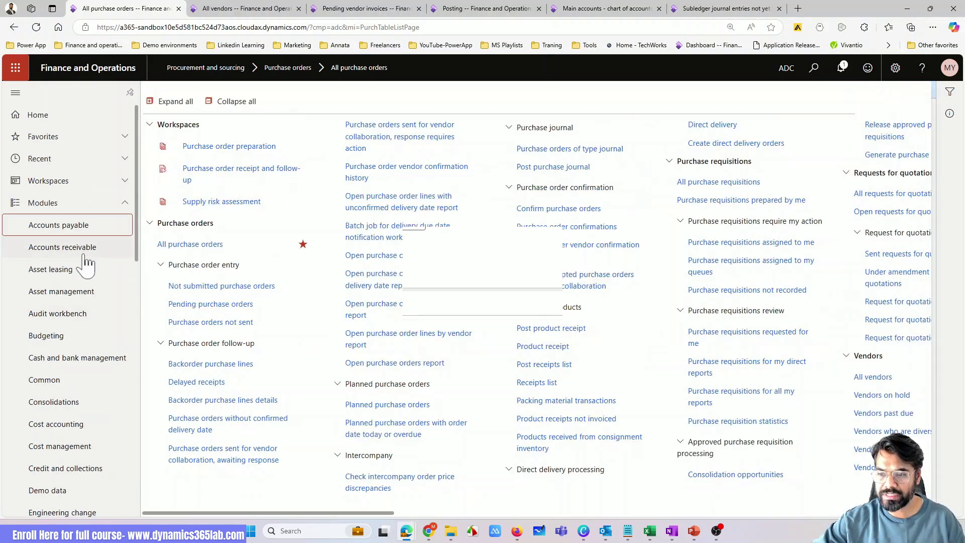
{"action": "left_click", "coordinate": [59, 225]}
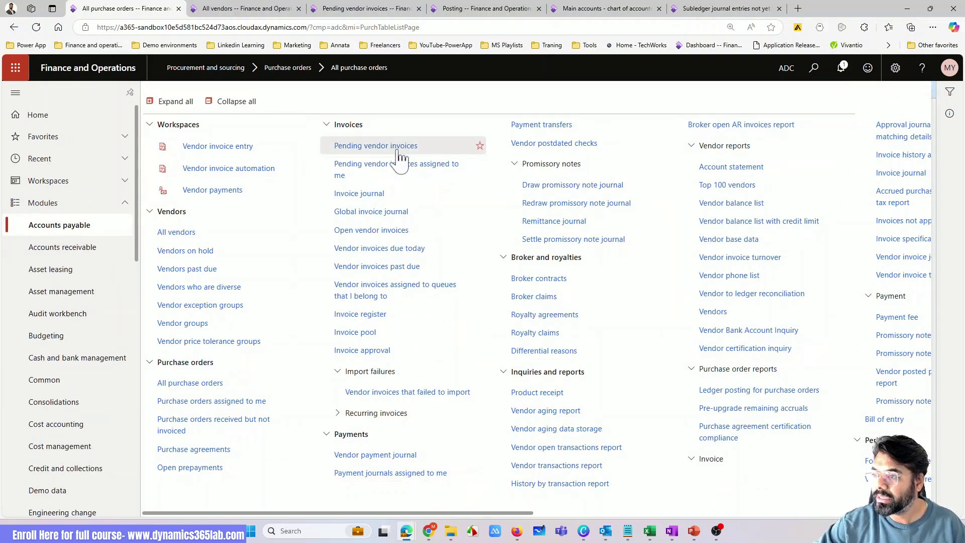
{"action": "key", "text": "Escape"}
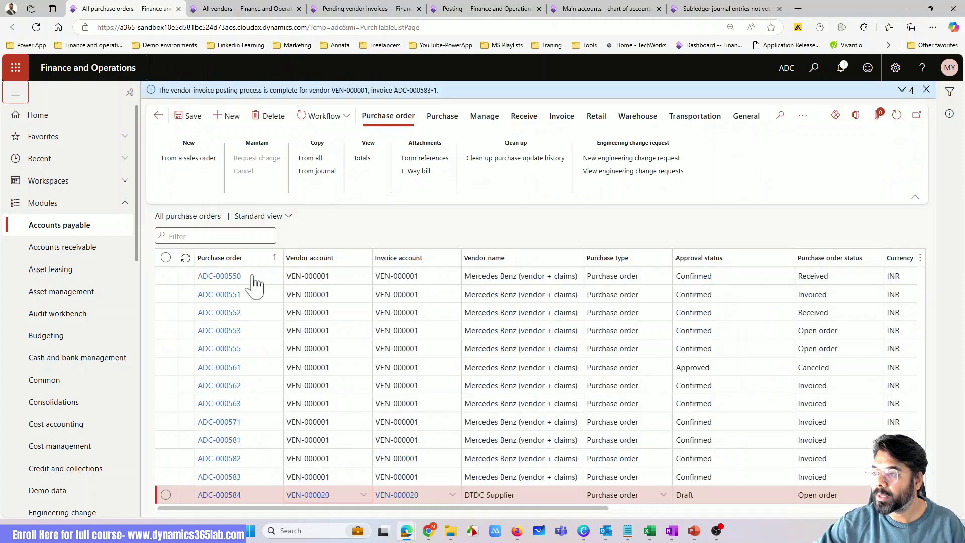
{"action": "key", "text": "Escape"}
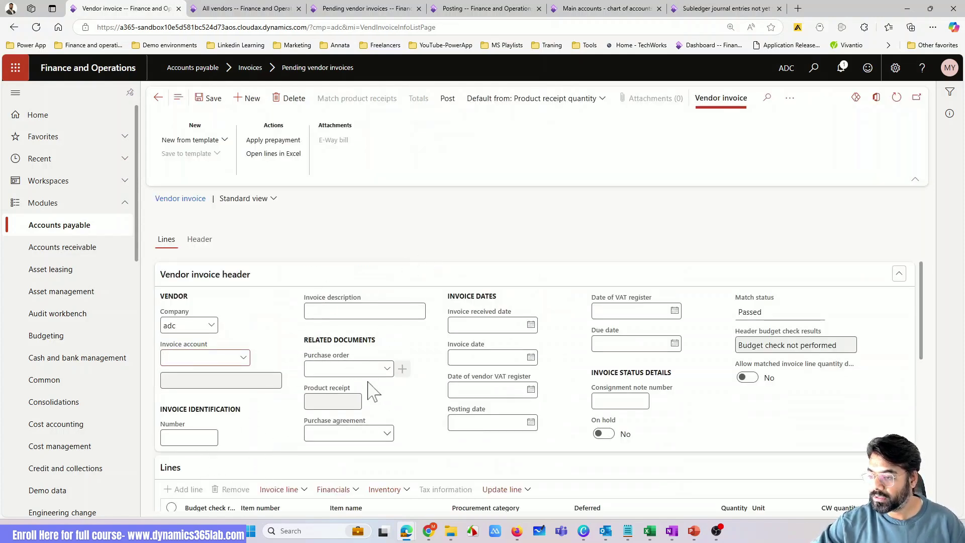
Set DTDC Supplier as the invoice account of the new vendor invoice
{"action": "scroll", "coordinate": [270, 385], "scroll_direction": "down", "scroll_amount": 2}
{"action": "scroll", "coordinate": [256, 402], "scroll_direction": "down", "scroll_amount": 1}
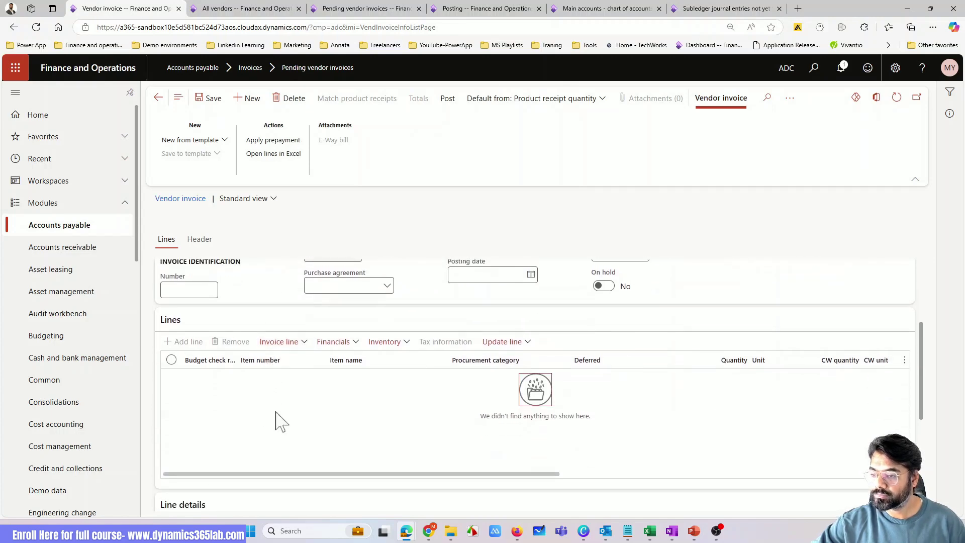
{"action": "scroll", "coordinate": [284, 422], "scroll_direction": "up", "scroll_amount": 3}
{"action": "left_click", "coordinate": [248, 358]}
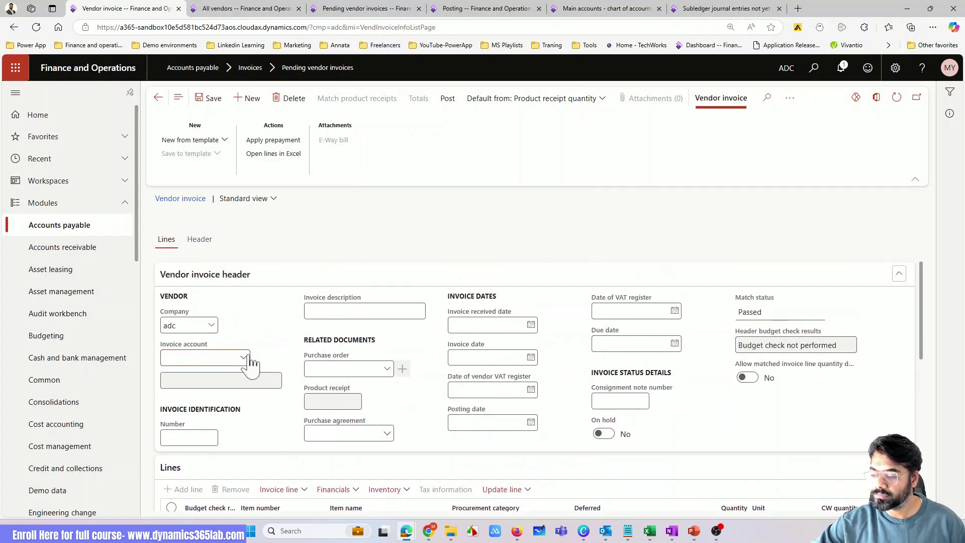
{"action": "left_click", "coordinate": [246, 357]}
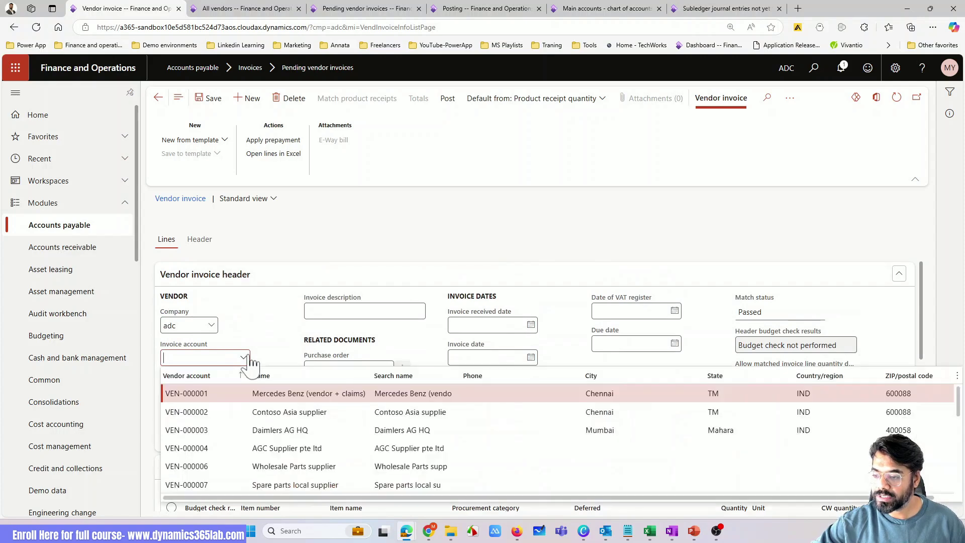
{"action": "scroll", "coordinate": [276, 453], "scroll_direction": "down", "scroll_amount": 5}
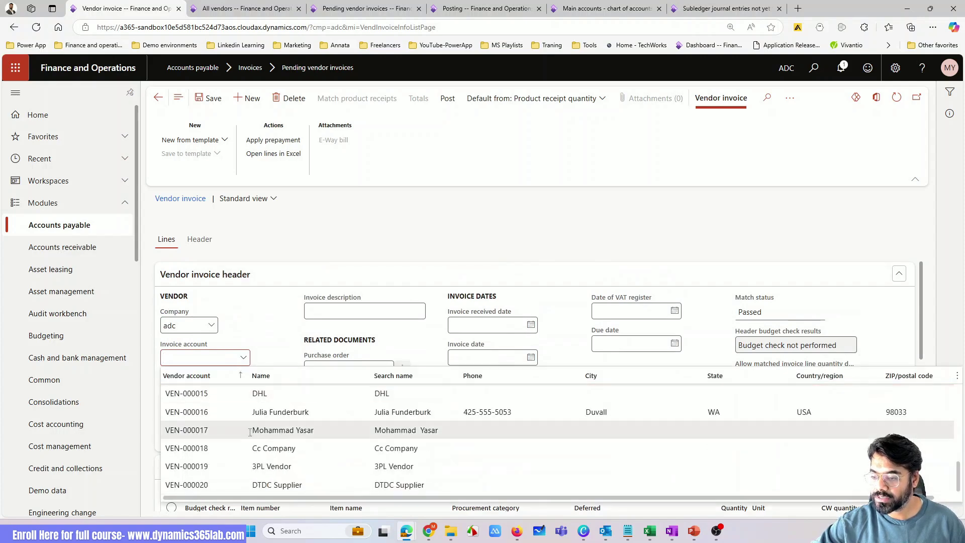
{"action": "left_click", "coordinate": [277, 485]}
Add an invoice line with the Freight Charges procurement category from the Charges group
{"action": "scroll", "coordinate": [272, 468], "scroll_direction": "down", "scroll_amount": 4}
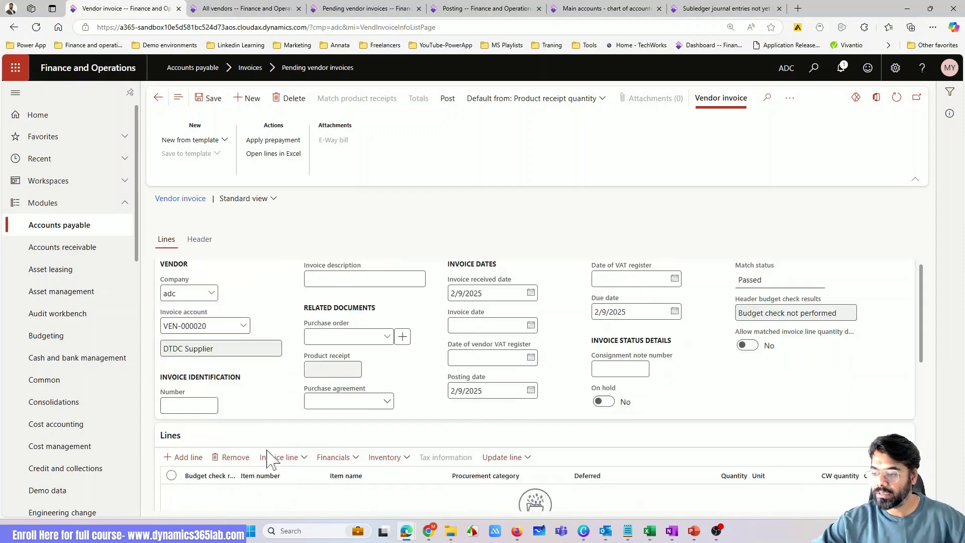
{"action": "scroll", "coordinate": [351, 391], "scroll_direction": "up", "scroll_amount": 1}
{"action": "left_click_drag", "start_coordinate": [186, 354], "coordinate": [177, 350]}
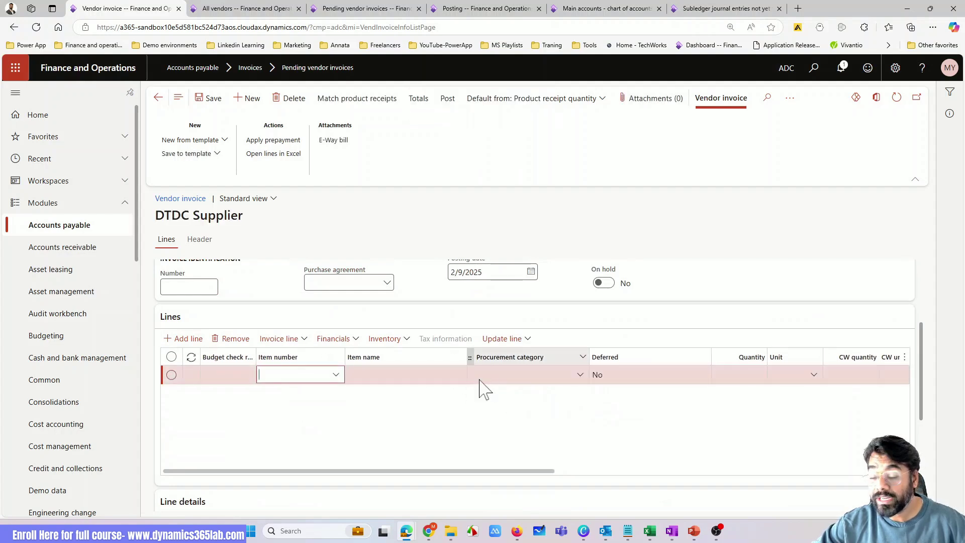
{"action": "left_click", "coordinate": [583, 380]}
{"action": "left_click", "coordinate": [581, 376]}
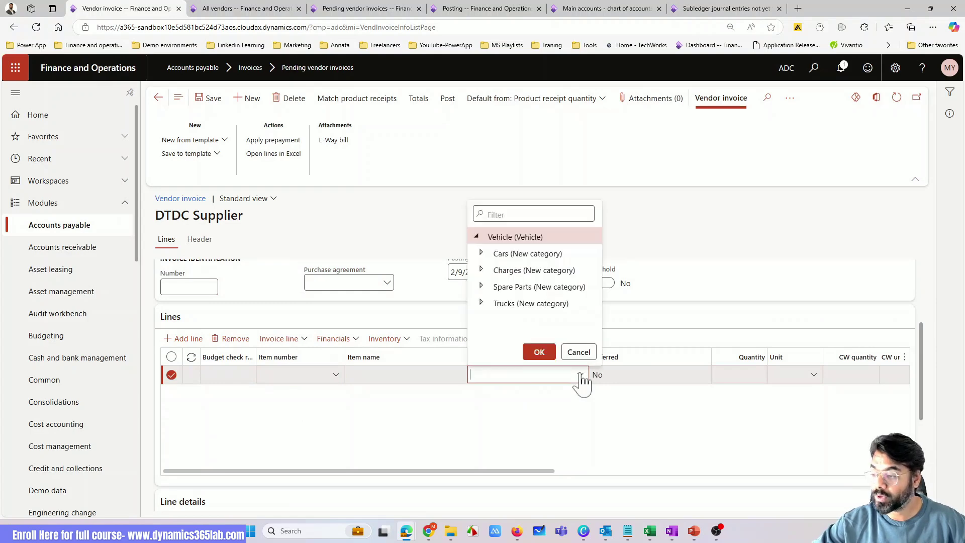
{"action": "left_click", "coordinate": [482, 270]}
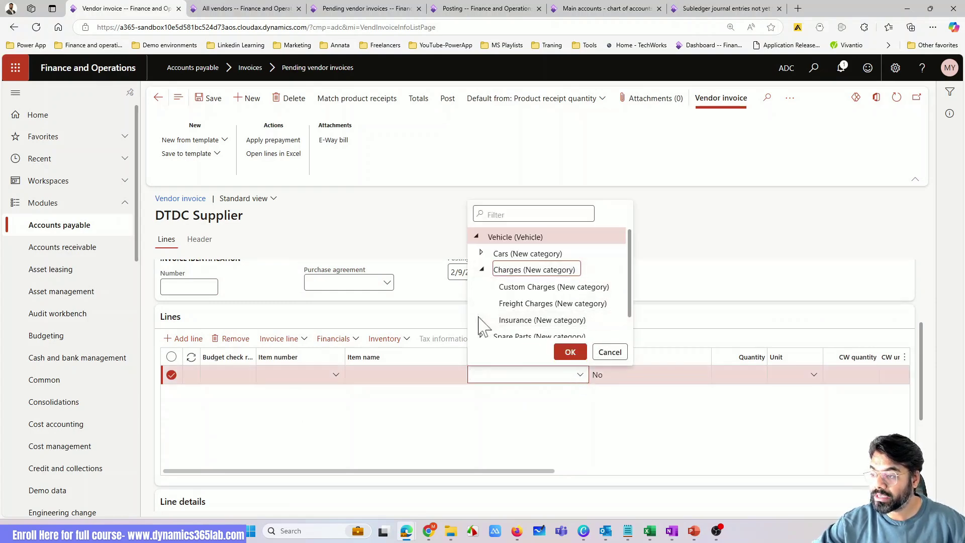
{"action": "left_click", "coordinate": [525, 303]}
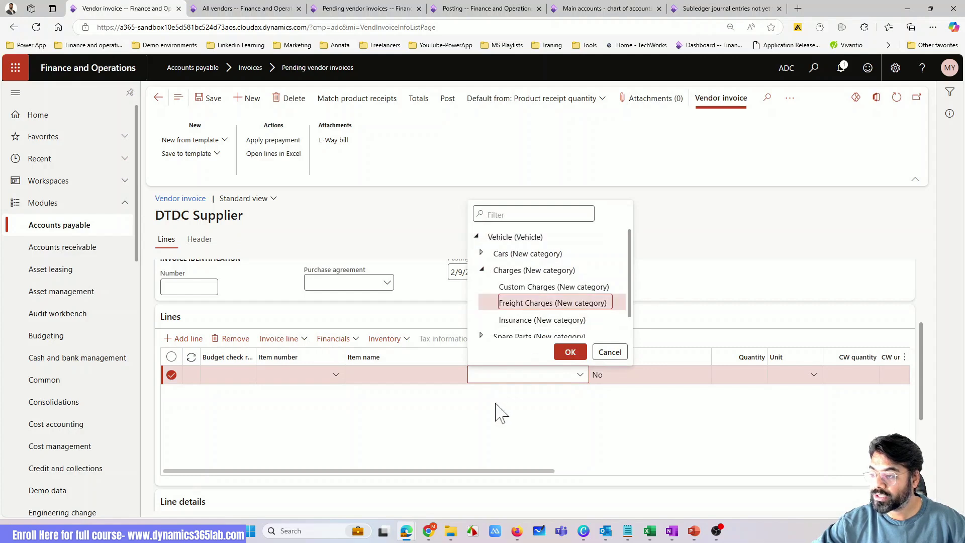
{"action": "left_click", "coordinate": [568, 352]}
Add a second invoice line with the Insurance procurement category from the Charges group
{"action": "left_click", "coordinate": [190, 344]}
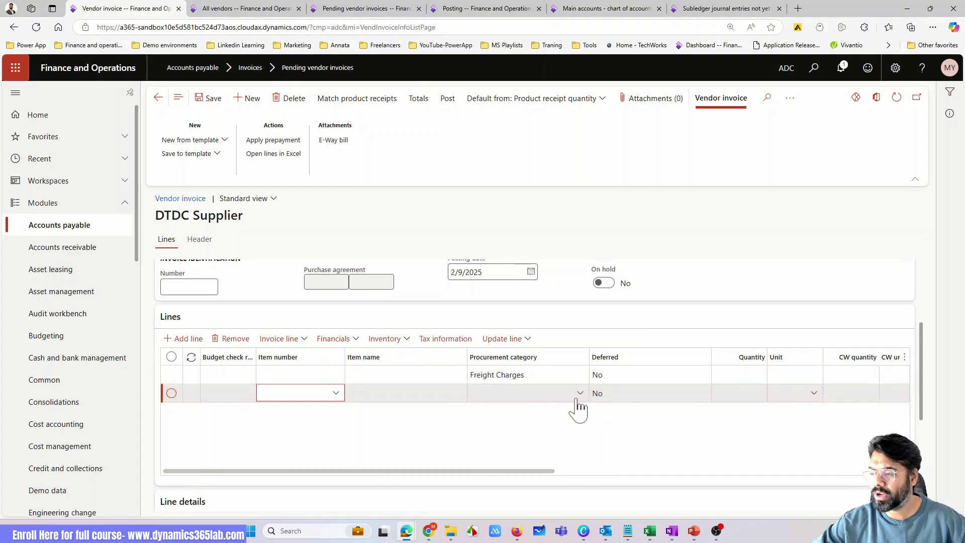
{"action": "left_click", "coordinate": [580, 398]}
{"action": "left_click", "coordinate": [580, 394]}
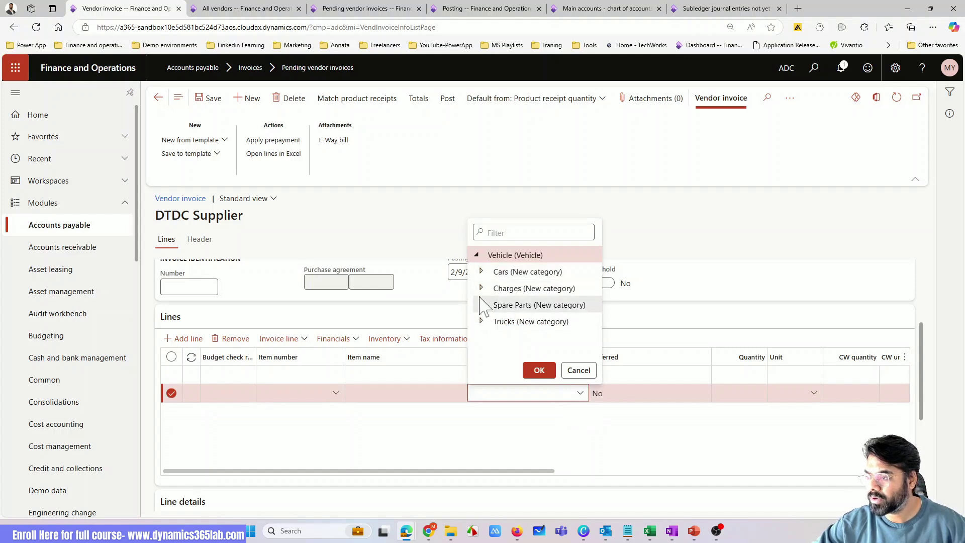
{"action": "left_click", "coordinate": [481, 288]}
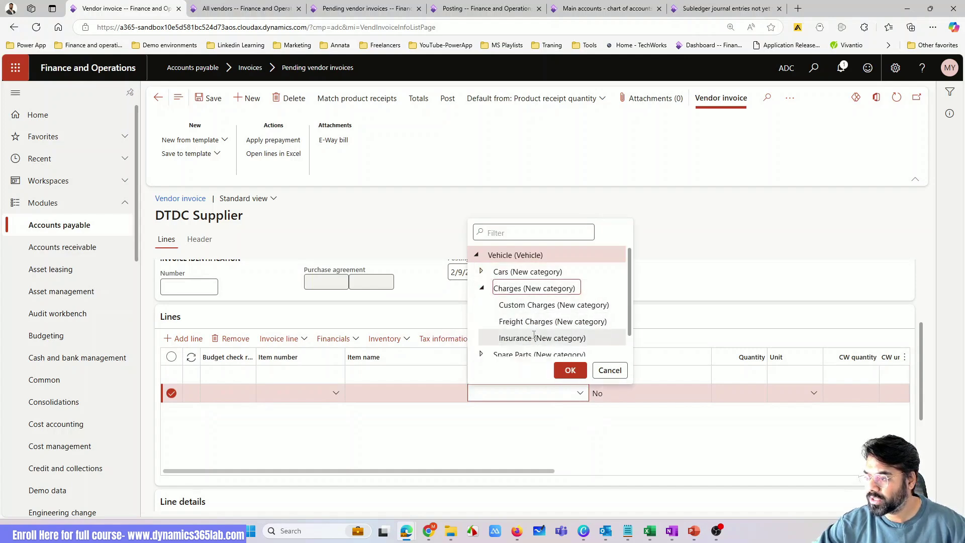
{"action": "left_click", "coordinate": [533, 338]}
{"action": "left_click", "coordinate": [589, 441]}
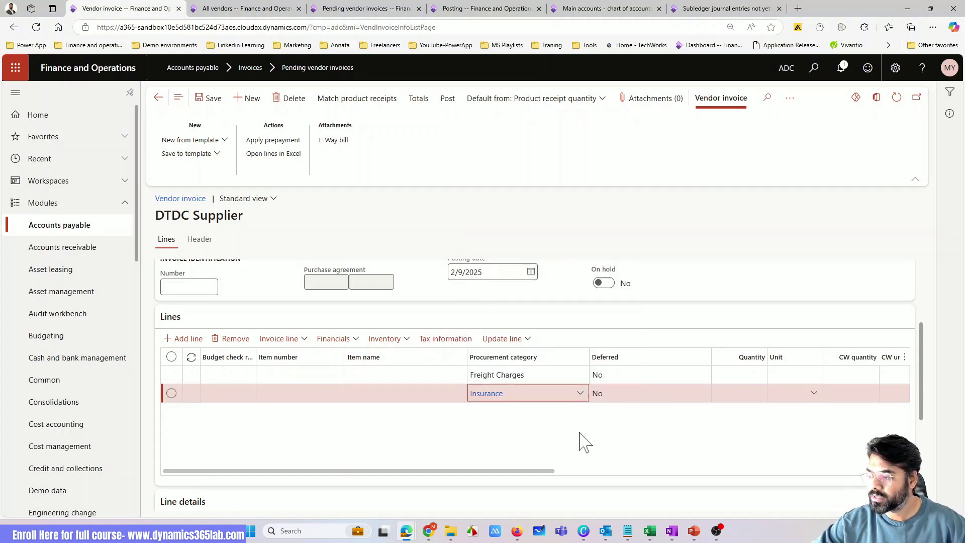
Set the quantity of both the Freight Charges and Insurance lines to 1
{"action": "left_click_drag", "start_coordinate": [545, 472], "coordinate": [625, 460]}
{"action": "left_click", "coordinate": [573, 373]}
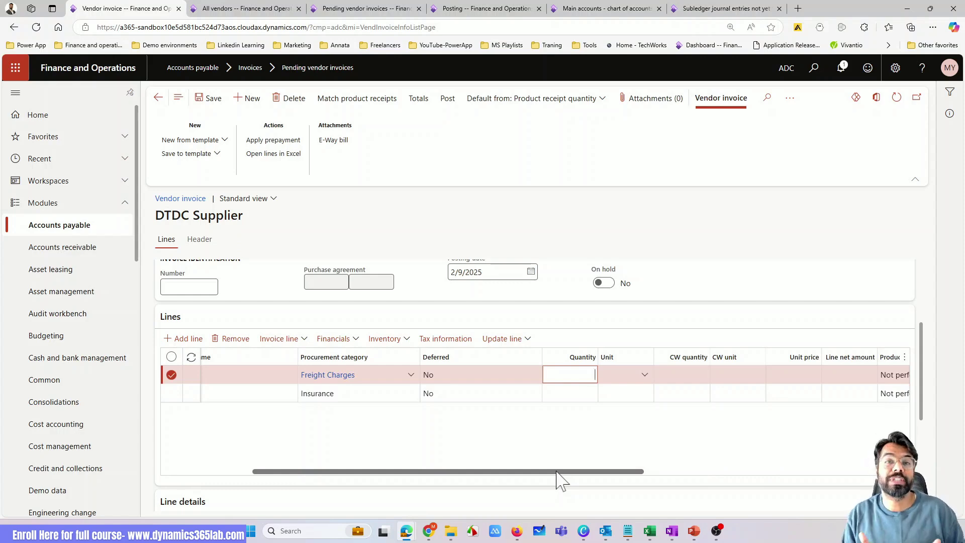
{"action": "type", "text": "1"}
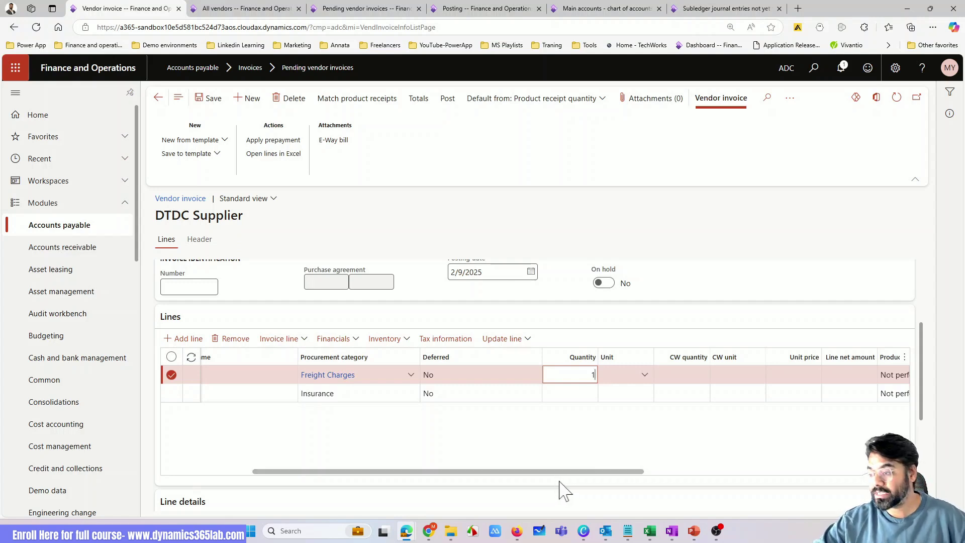
{"action": "left_click", "coordinate": [578, 394]}
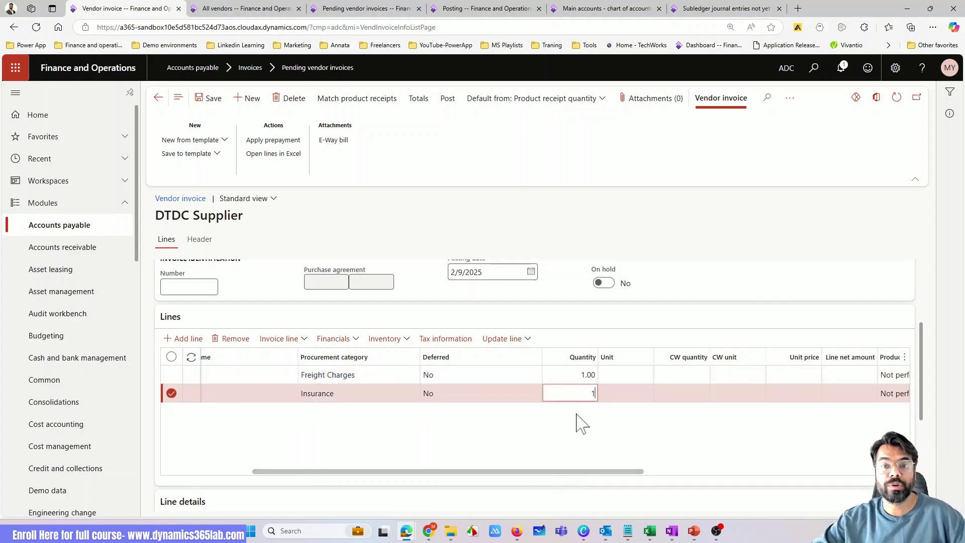
{"action": "type", "text": "1"}
{"action": "left_click", "coordinate": [573, 446]}
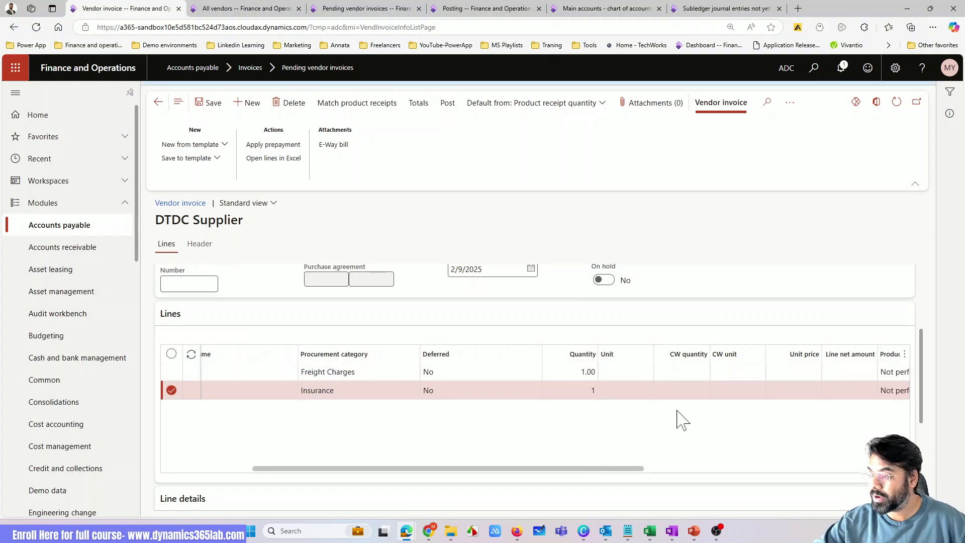
{"action": "left_click", "coordinate": [586, 407]}
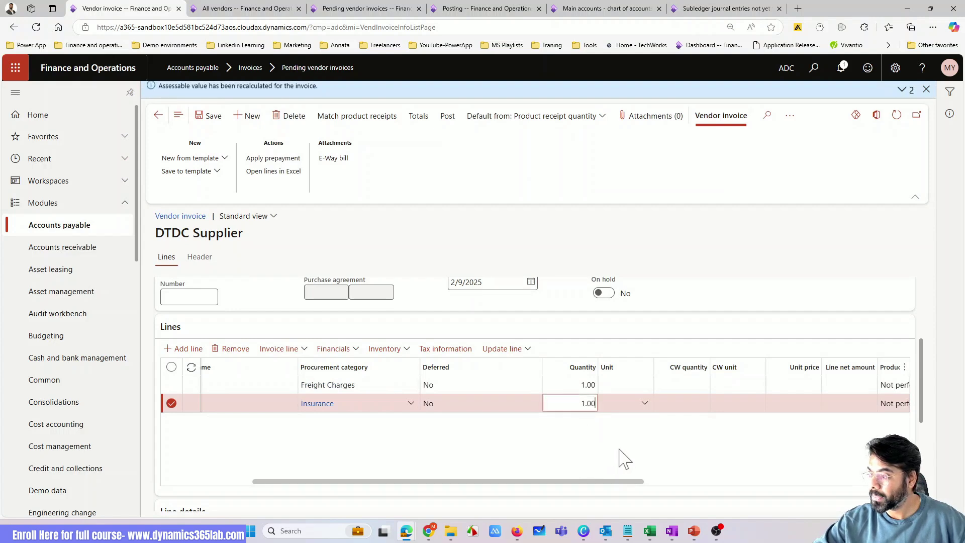
Set the unit price of both the Freight Charges and Insurance lines to 100
{"action": "left_click", "coordinate": [797, 385]}
{"action": "type", "text": "1"}
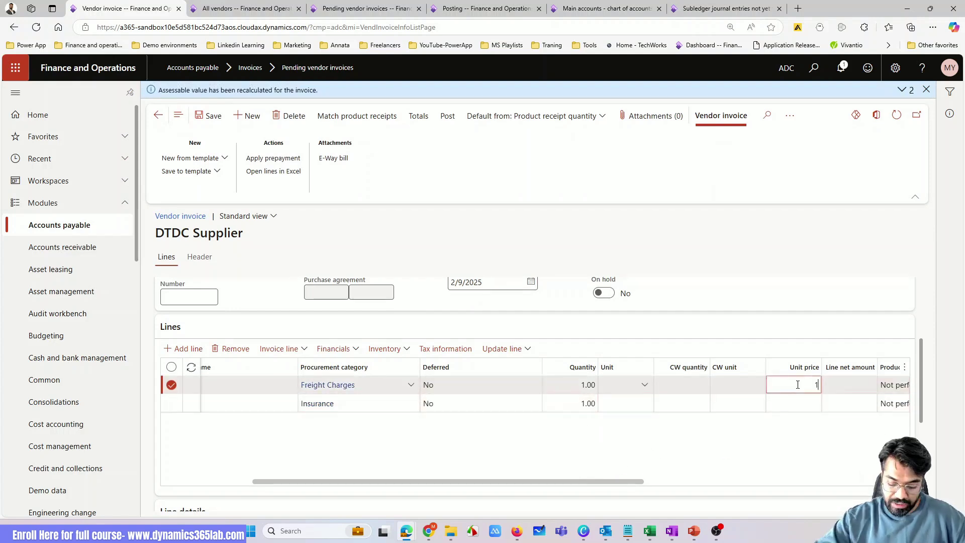
{"action": "type", "text": "00"}
{"action": "left_click", "coordinate": [800, 403]}
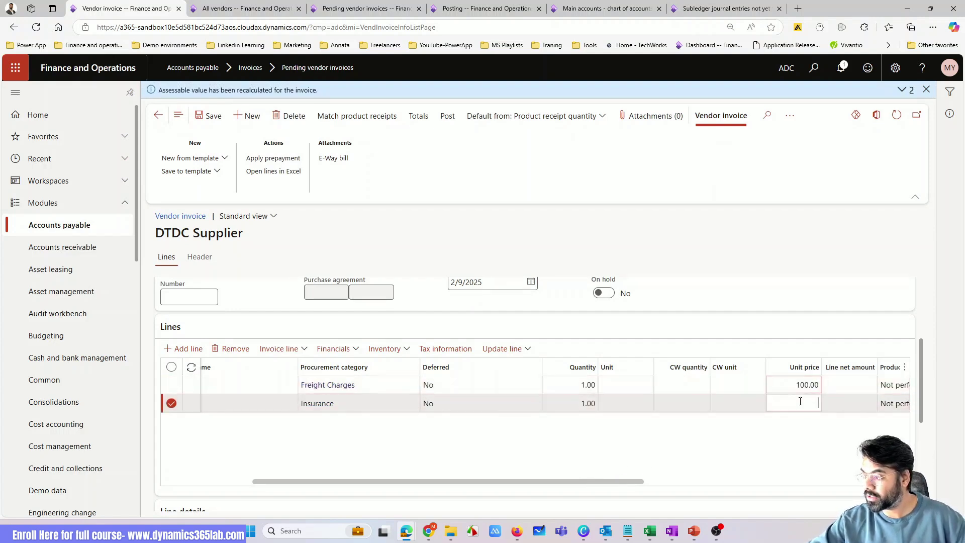
{"action": "type", "text": "100"}
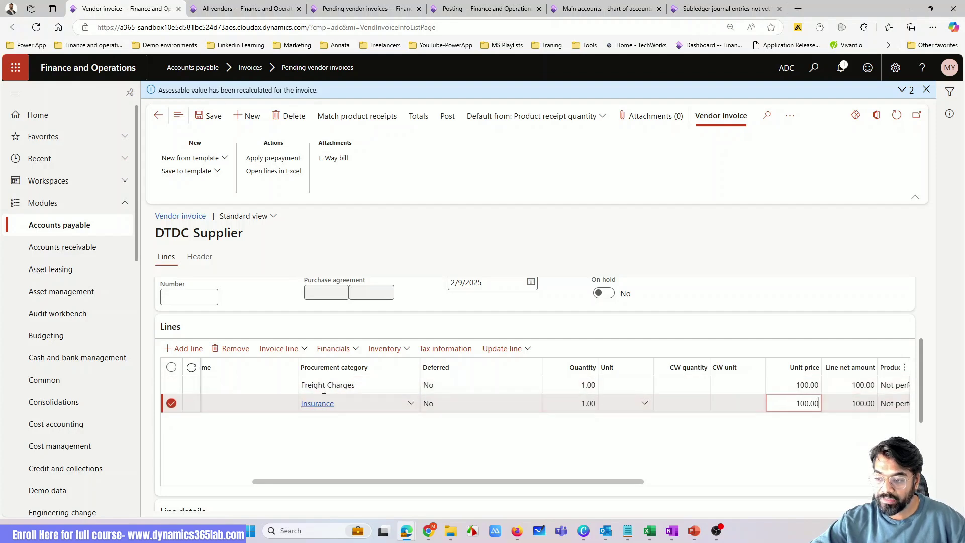
{"action": "left_click", "coordinate": [405, 457]}
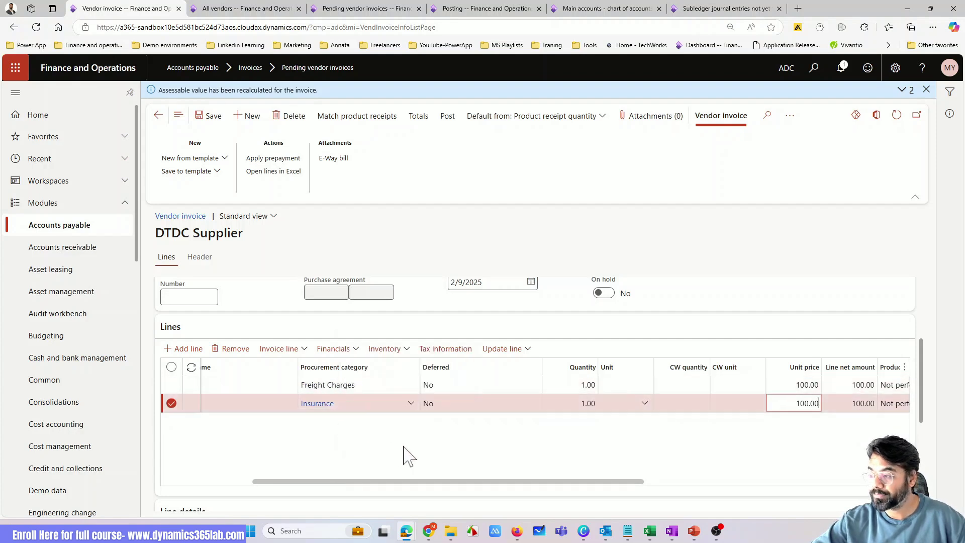
Save the DTDC Supplier invoice and post it with INV-CUS72527 as the invoice number
{"action": "left_click", "coordinate": [210, 116]}
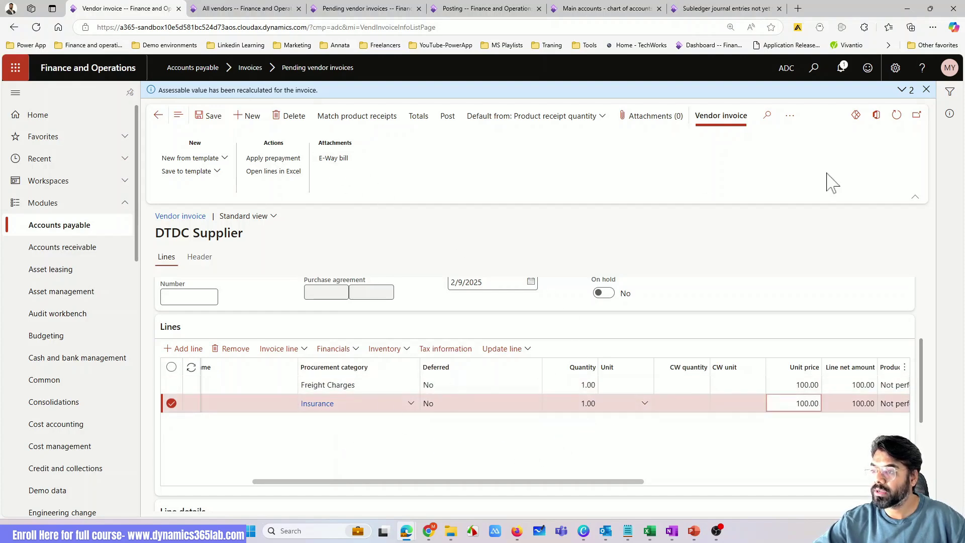
{"action": "left_click", "coordinate": [448, 116]}
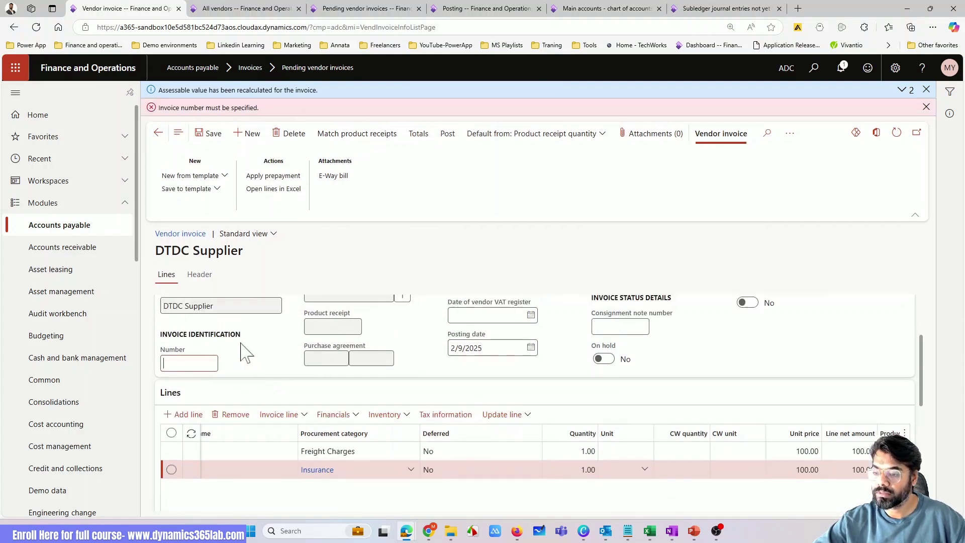
{"action": "scroll", "coordinate": [245, 352], "scroll_direction": "up", "scroll_amount": 2}
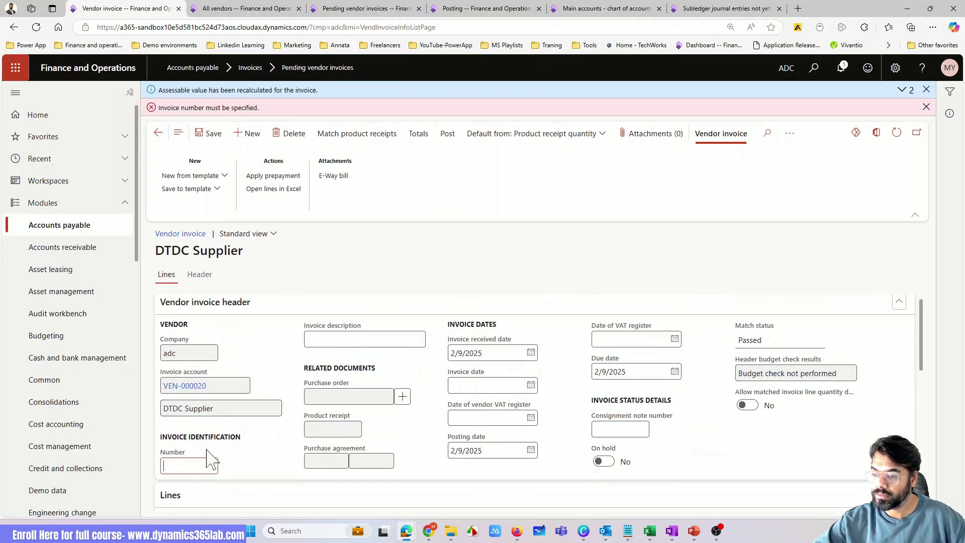
{"action": "type", "text": "INV"}
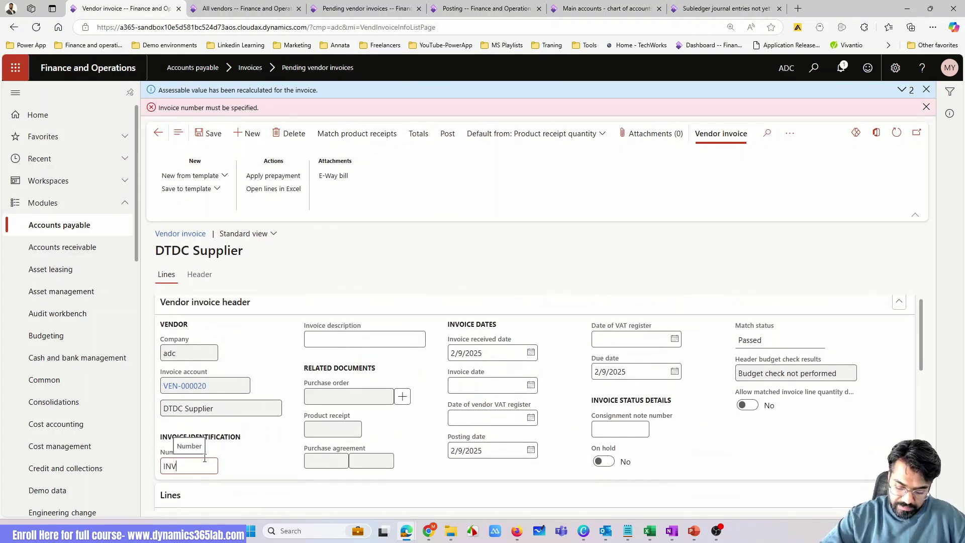
{"action": "type", "text": "-CUS72527"}
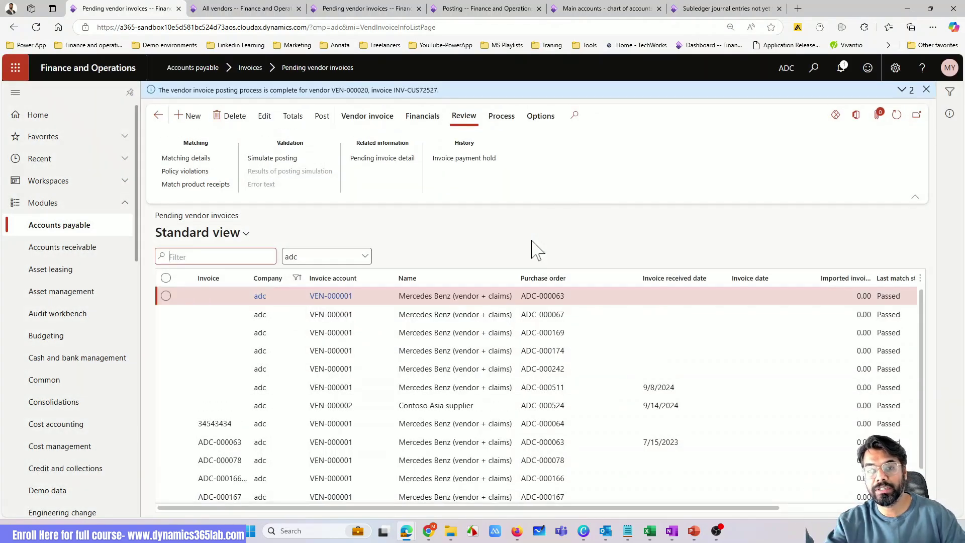
Open DTDC Supplier's vendor balance from All vendors, compare it with the charges on the Canva slide, and return to Dynamics 365
{"action": "left_click", "coordinate": [69, 229]}
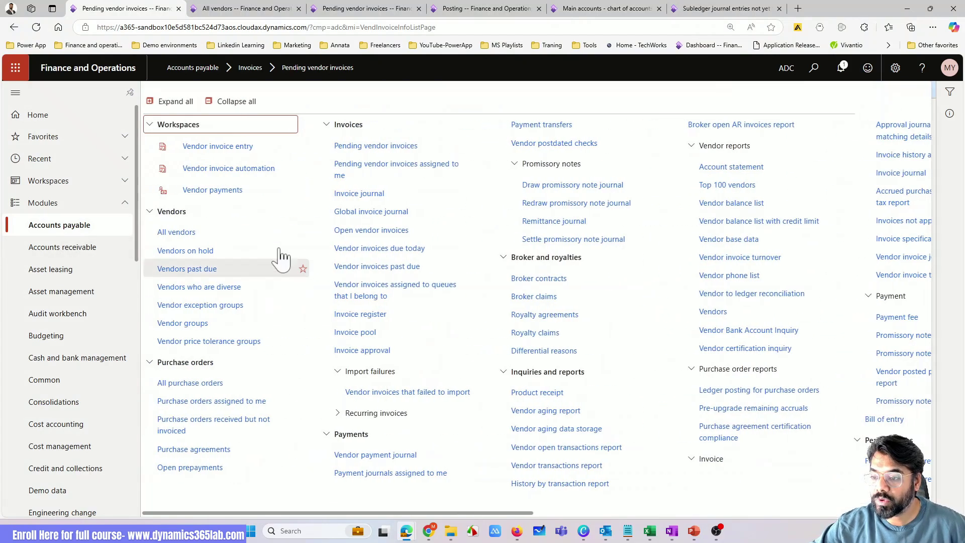
{"action": "left_click", "coordinate": [206, 230]}
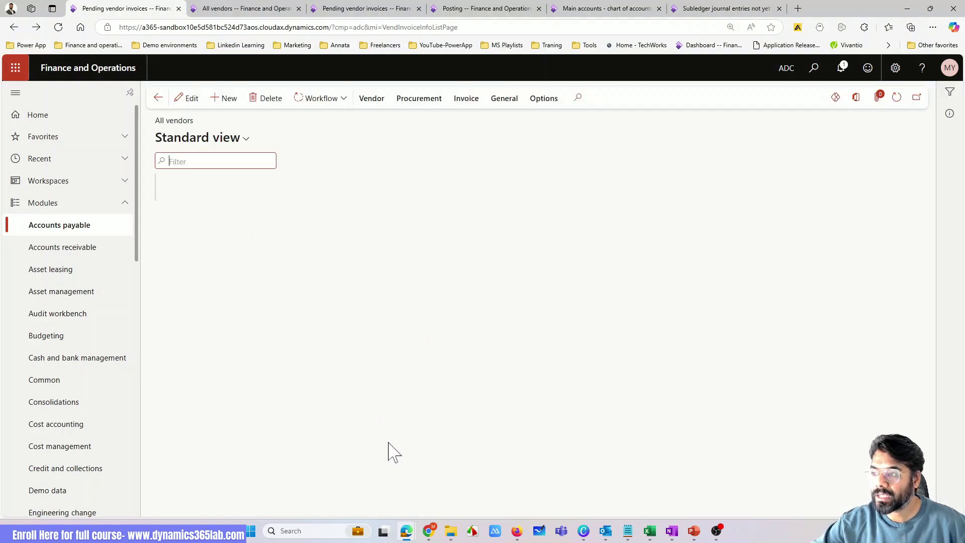
{"action": "scroll", "coordinate": [374, 483], "scroll_direction": "down", "scroll_amount": 3}
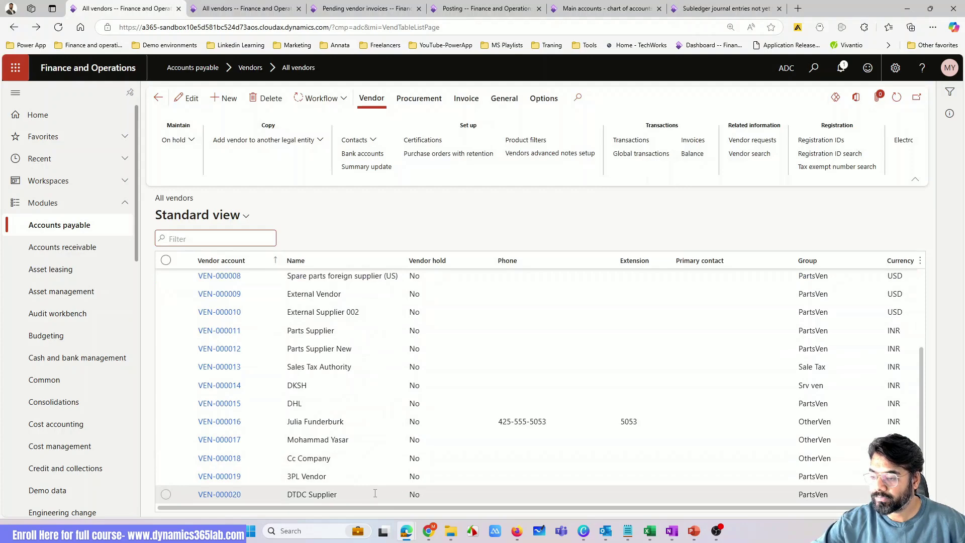
{"action": "left_click", "coordinate": [373, 495]}
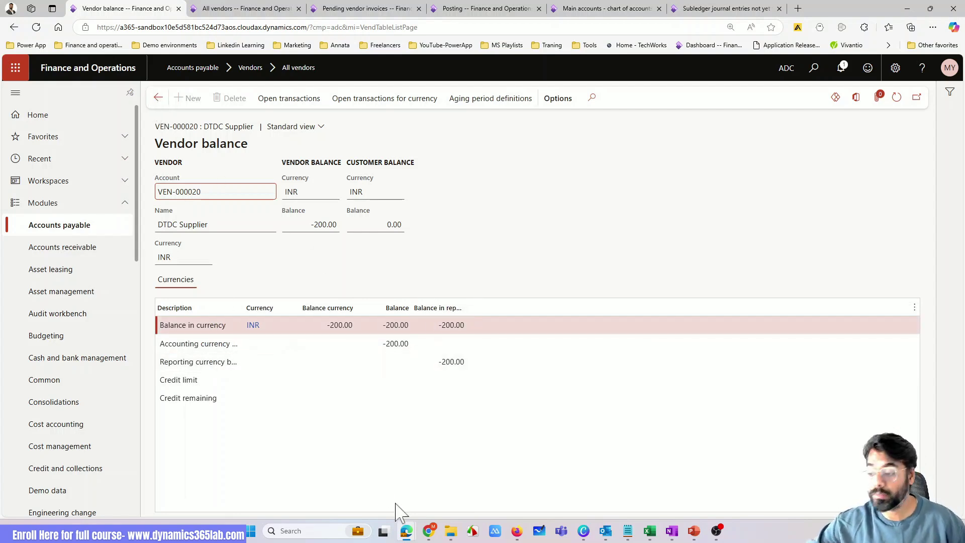
{"action": "left_click", "coordinate": [583, 531]}
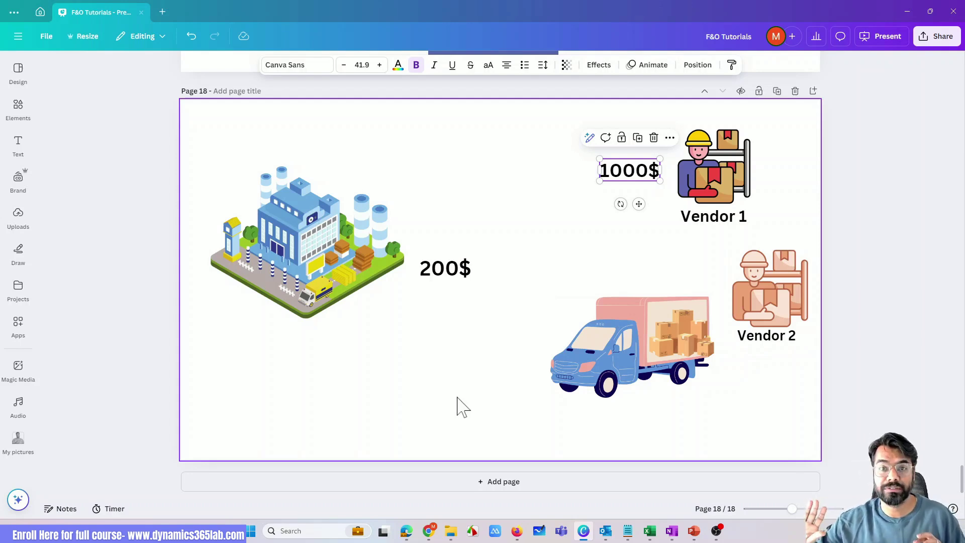
{"action": "left_click", "coordinate": [907, 11]}
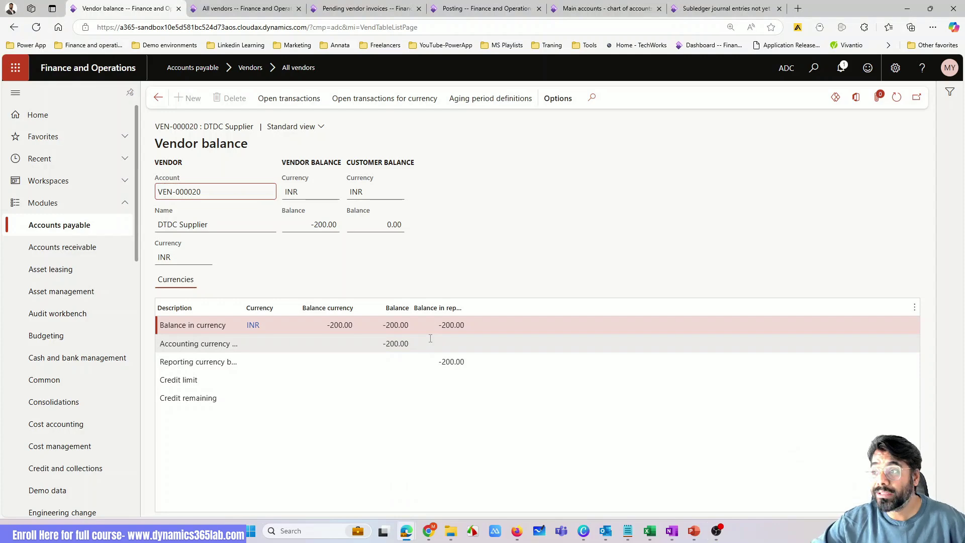
Open Main accounts from the General ledger module and select the 210096 Estimated Liability-Insurance account
{"action": "left_click", "coordinate": [245, 9]}
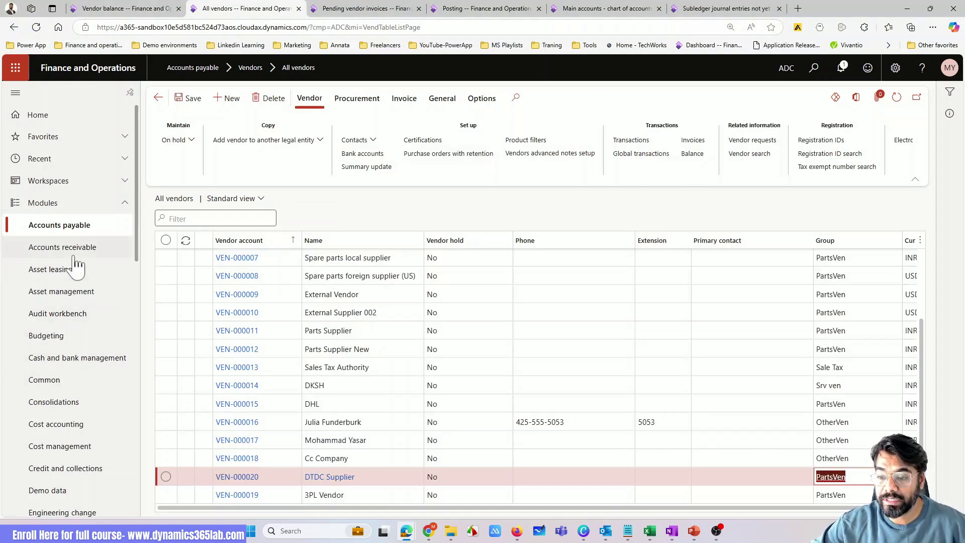
{"action": "left_click_drag", "start_coordinate": [139, 251], "coordinate": [146, 352]}
{"action": "left_click", "coordinate": [65, 334]}
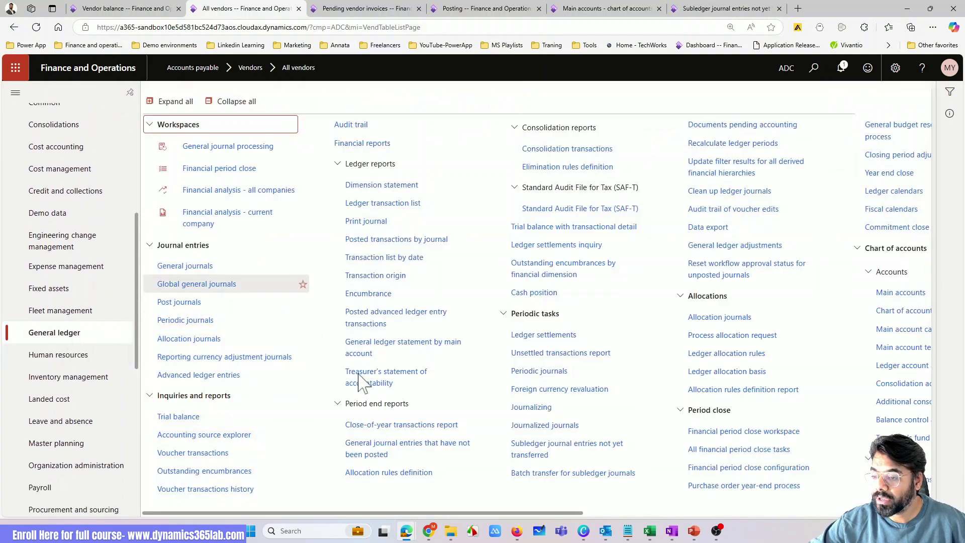
{"action": "left_click_drag", "start_coordinate": [560, 513], "coordinate": [824, 513]}
{"action": "key", "text": "Escape"}
{"action": "key", "text": "alt+Left"}
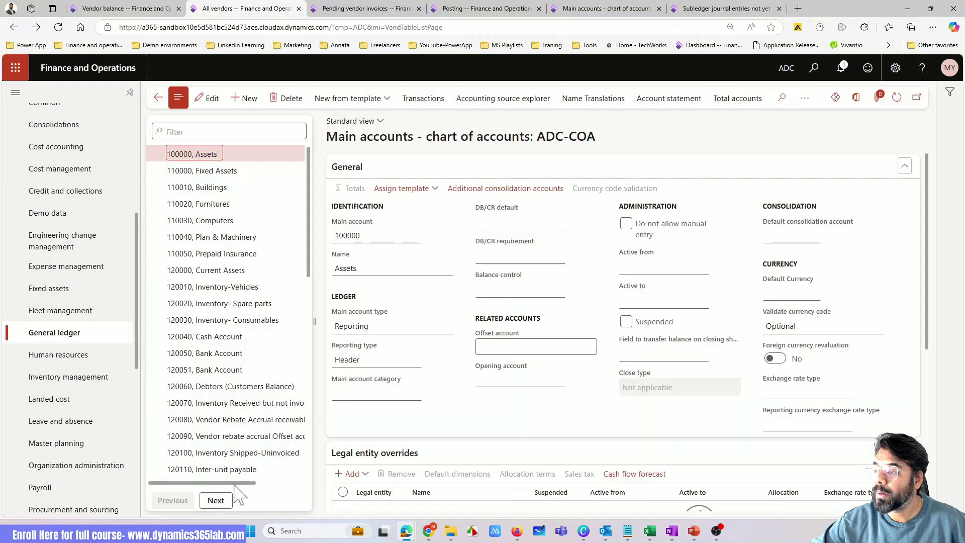
{"action": "left_click", "coordinate": [228, 499]}
{"action": "scroll", "coordinate": [314, 282], "scroll_direction": "down", "scroll_amount": 5}
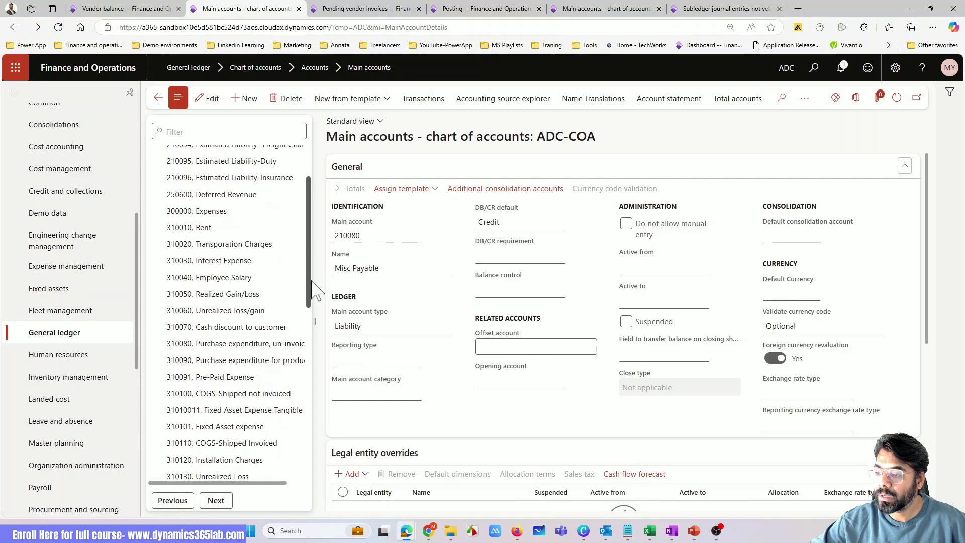
{"action": "left_click", "coordinate": [255, 187]}
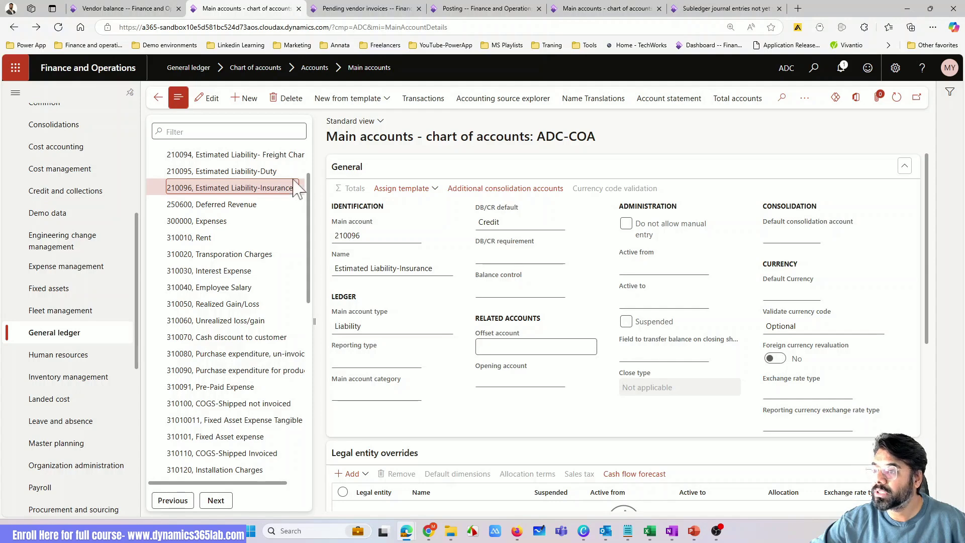
Refresh the list of subledger journal entries not yet transferred, check it, and return to DTDC Supplier's vendor balance
{"action": "left_click", "coordinate": [719, 9]}
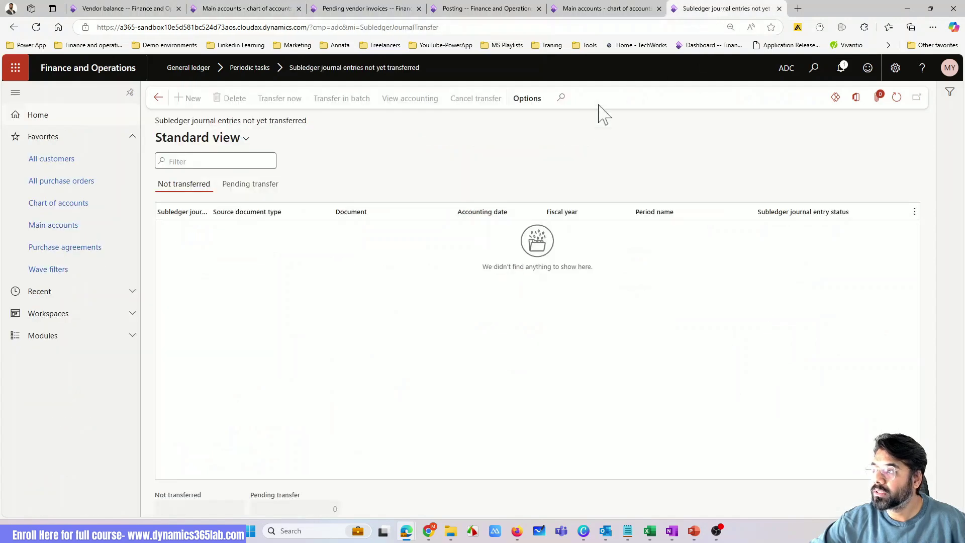
{"action": "left_click", "coordinate": [900, 101]}
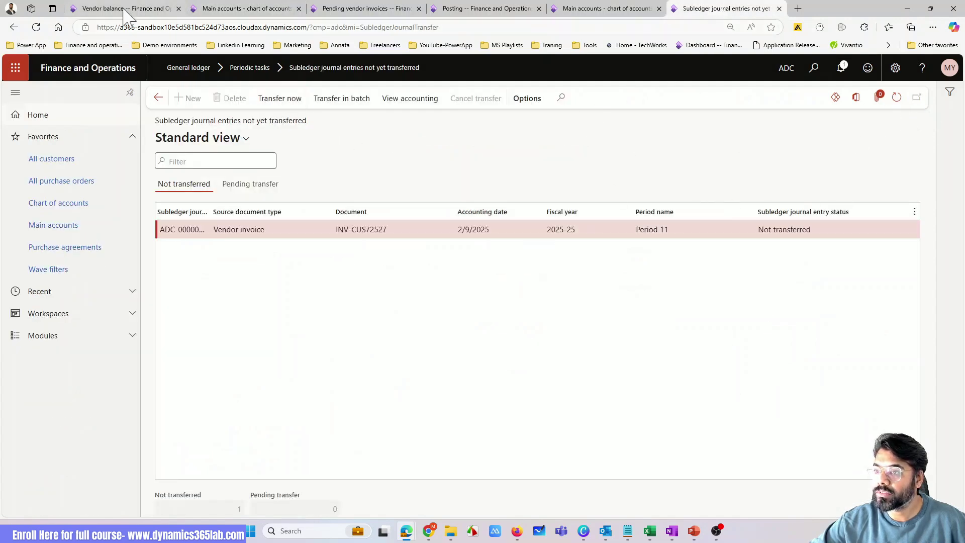
{"action": "left_click", "coordinate": [143, 9]}
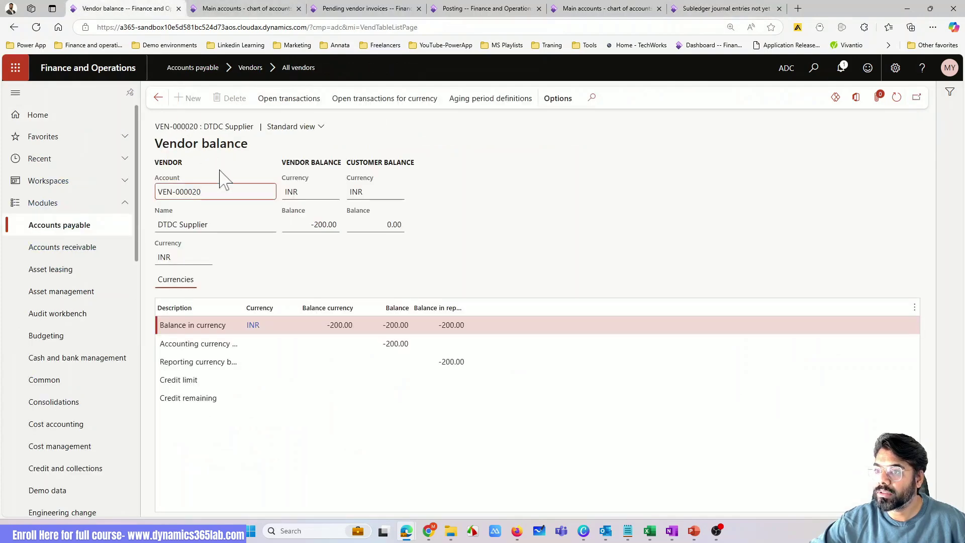
Open the transactions of the Estimated Liability-Insurance main account and compare the amounts of the latest two vendor invoice entries
{"action": "left_click", "coordinate": [247, 9]}
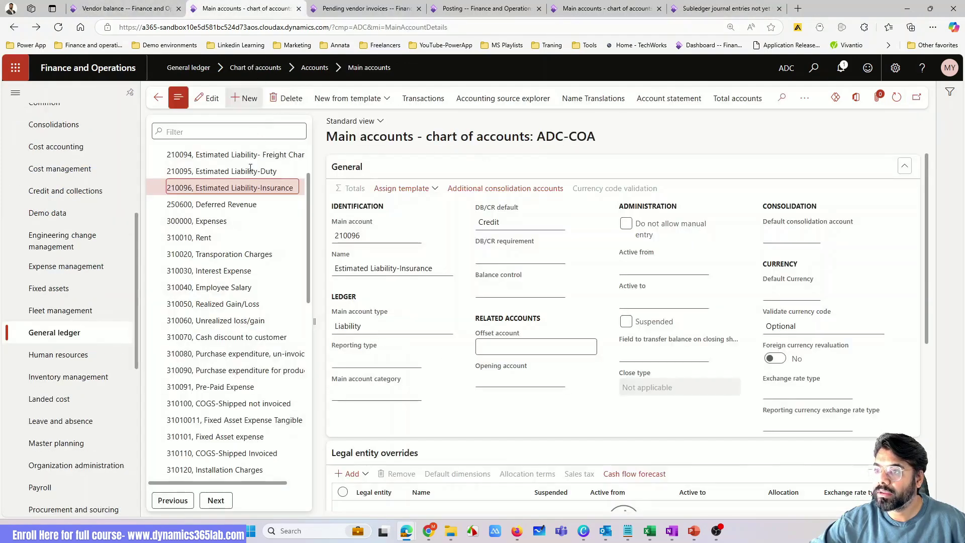
{"action": "left_click", "coordinate": [402, 100]}
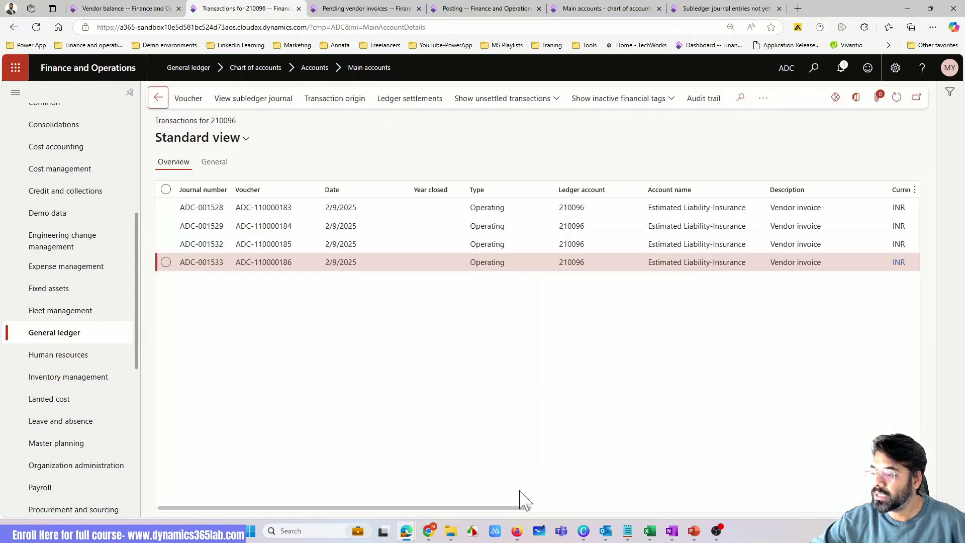
{"action": "left_click_drag", "start_coordinate": [518, 508], "coordinate": [749, 508]}
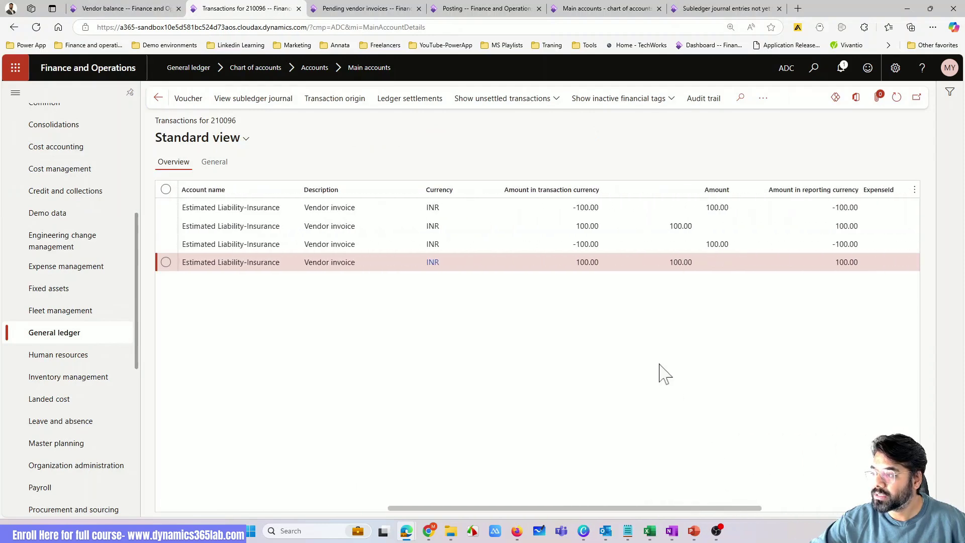
{"action": "left_click", "coordinate": [460, 244]}
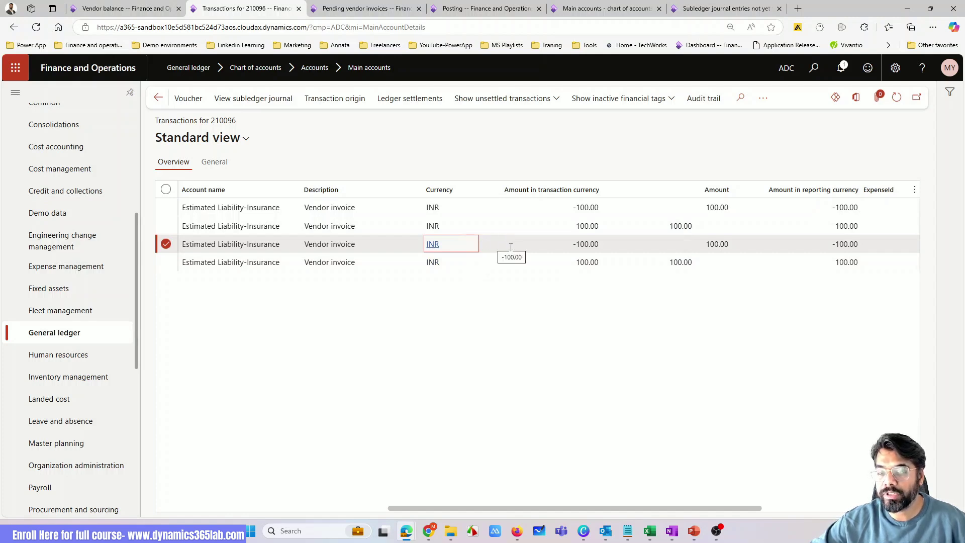
{"action": "left_click", "coordinate": [514, 265]}
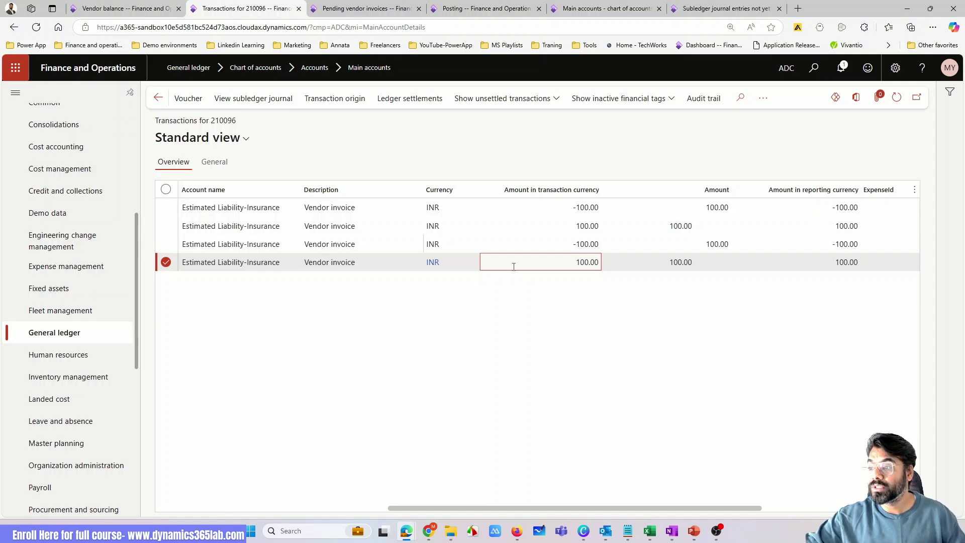
{"action": "left_click_drag", "start_coordinate": [453, 508], "coordinate": [384, 508]}
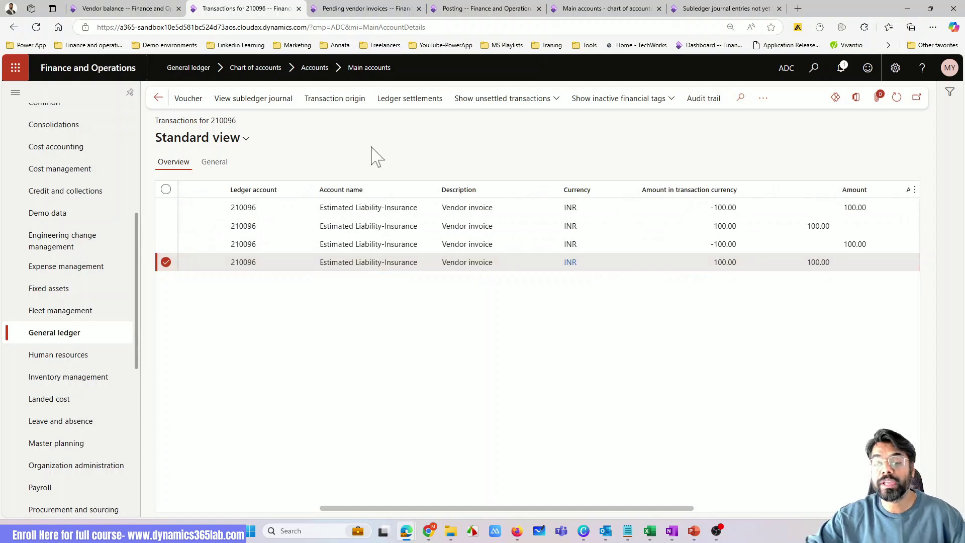
In the purchase order inventory posting setup, check the main accounts for Freight Charges, Custom Charges and Insurance under Purchase expenditure for expense
{"action": "left_click", "coordinate": [480, 9]}
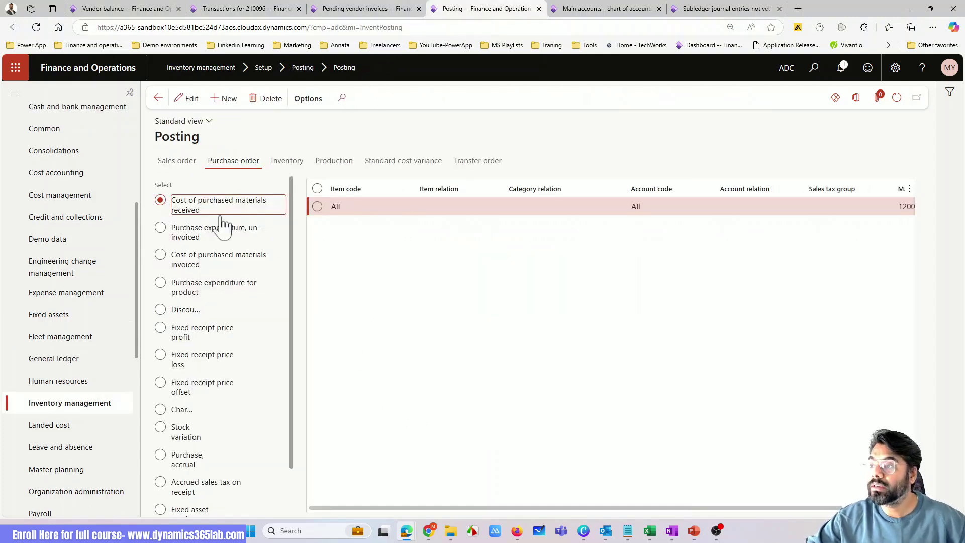
{"action": "left_click", "coordinate": [177, 162]}
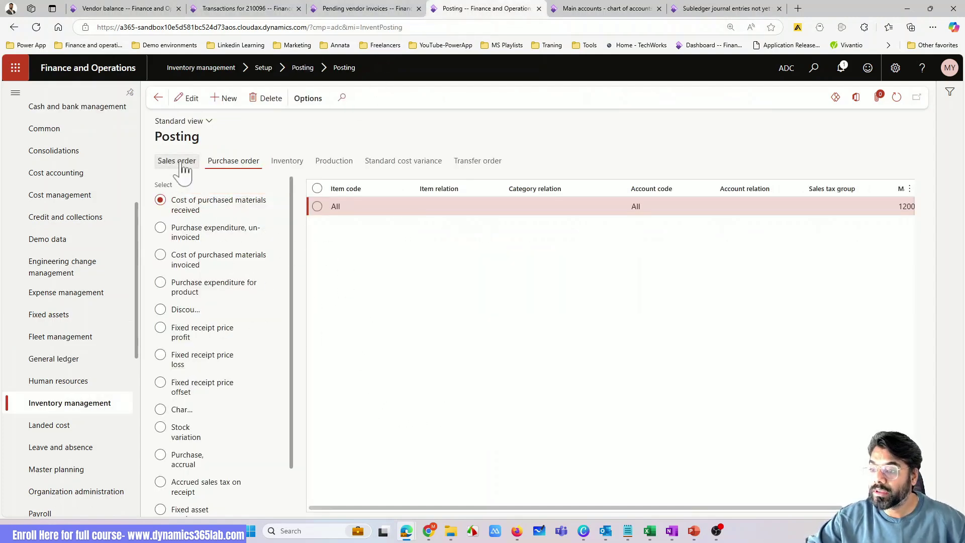
{"action": "left_click", "coordinate": [231, 163]}
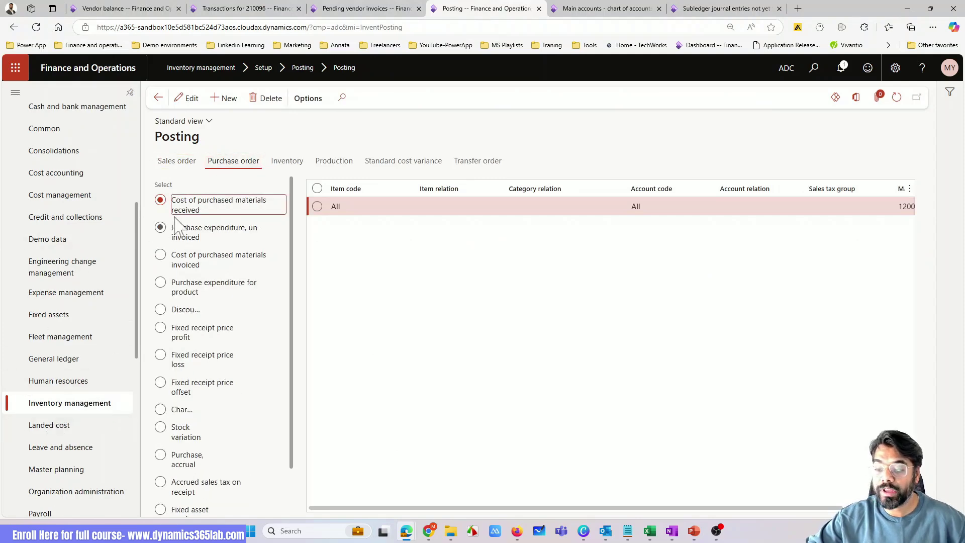
{"action": "scroll", "coordinate": [251, 358], "scroll_direction": "down", "scroll_amount": 1}
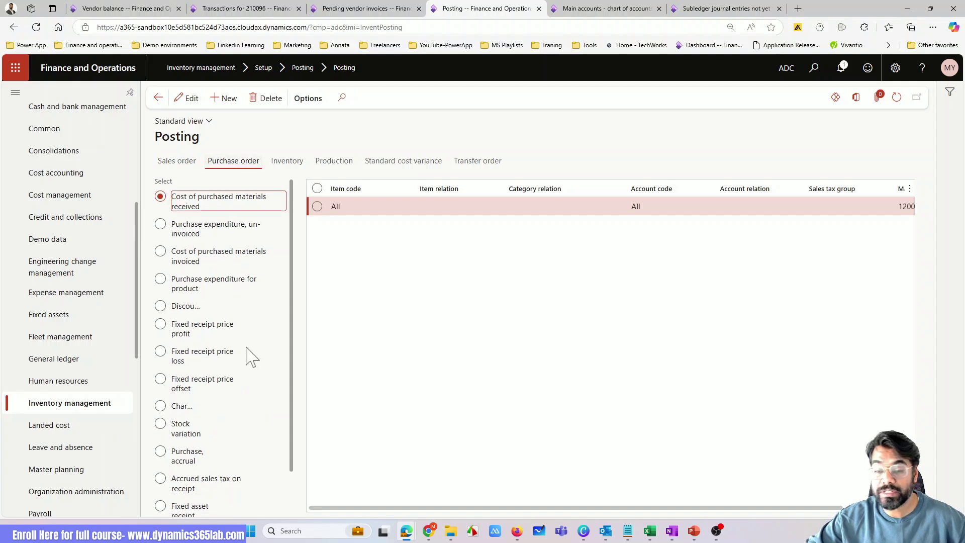
{"action": "left_click", "coordinate": [226, 490]}
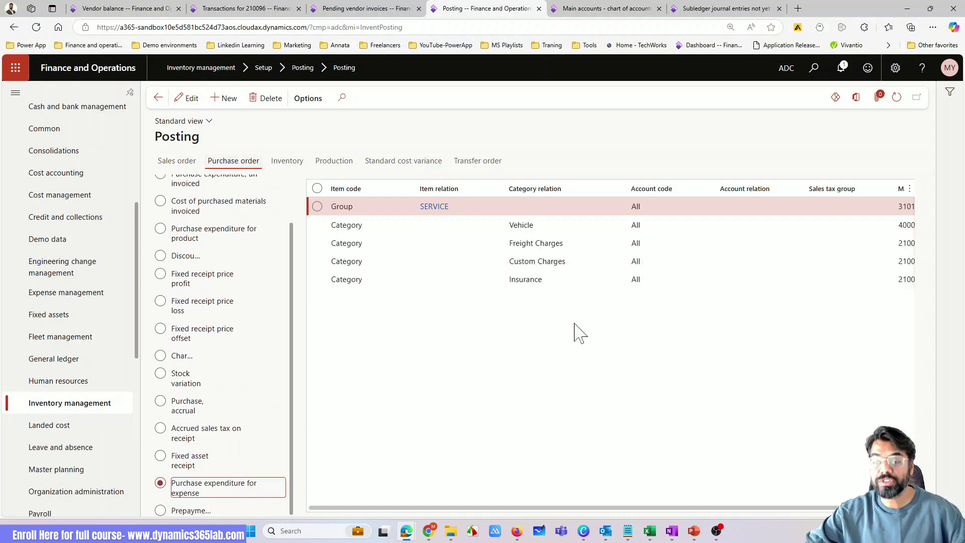
{"action": "left_click", "coordinate": [573, 261]}
{"action": "left_click", "coordinate": [568, 279]}
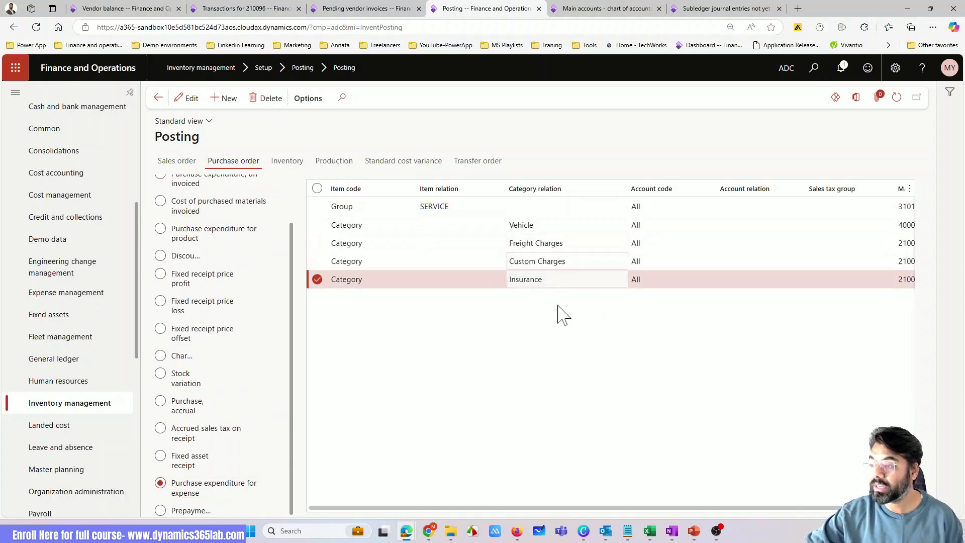
{"action": "key", "text": "Up"}
{"action": "key", "text": "Up"}
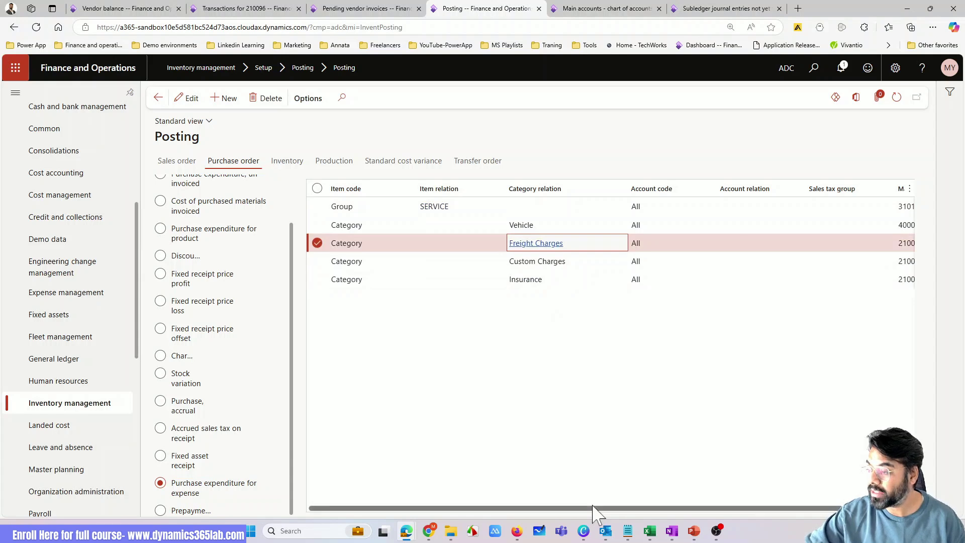
{"action": "left_click_drag", "start_coordinate": [594, 508], "coordinate": [669, 509]}
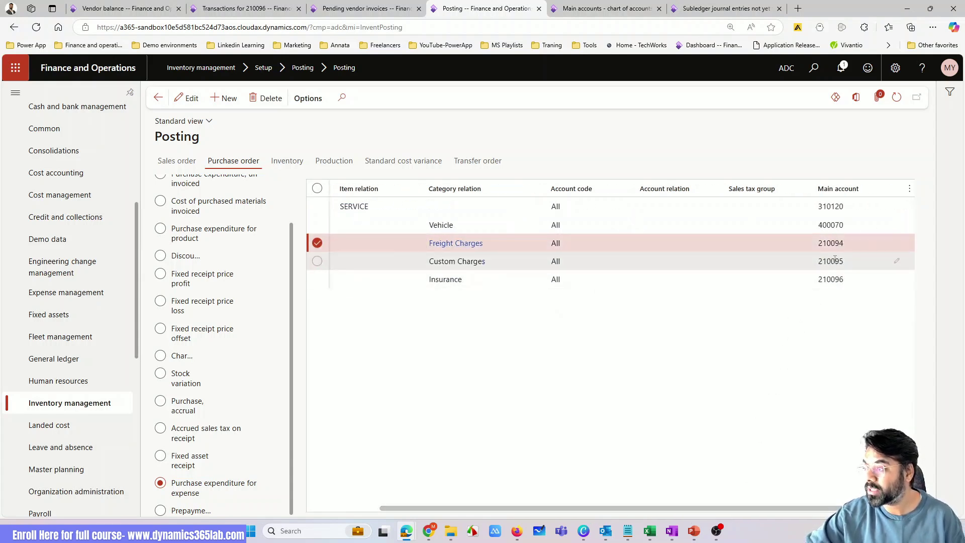